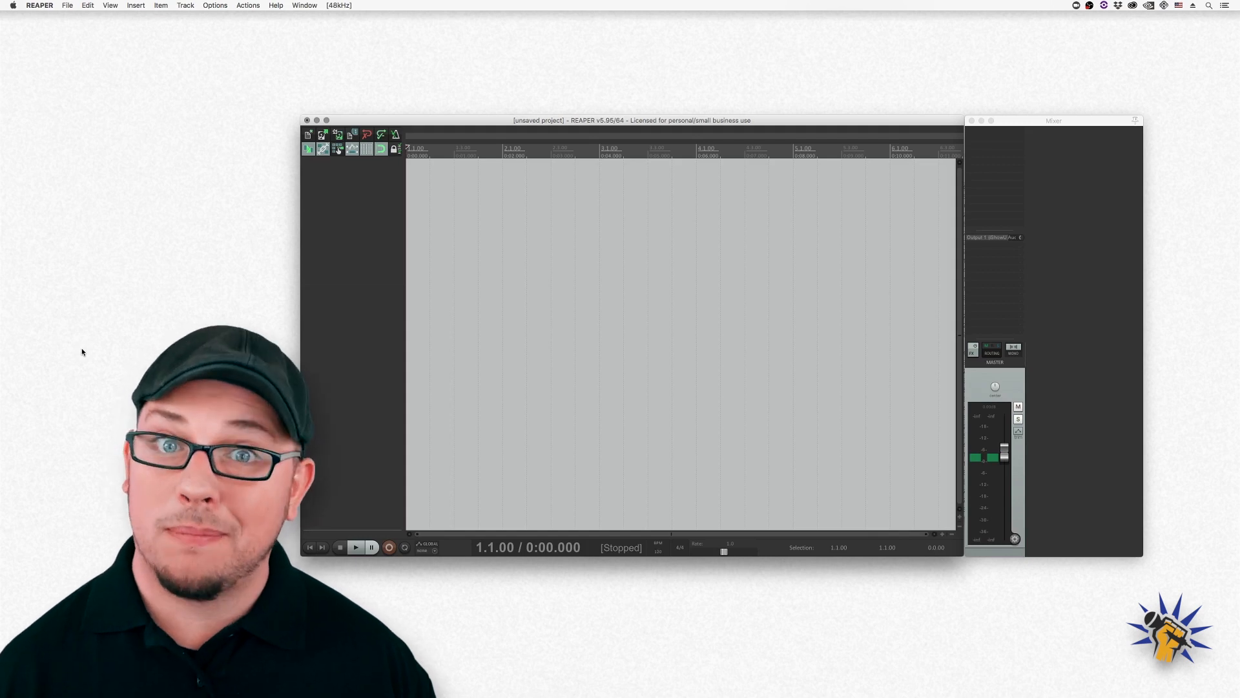
Step: Open the audio device preferences and check the device selection and the sample rate request option
left_click(39, 6)
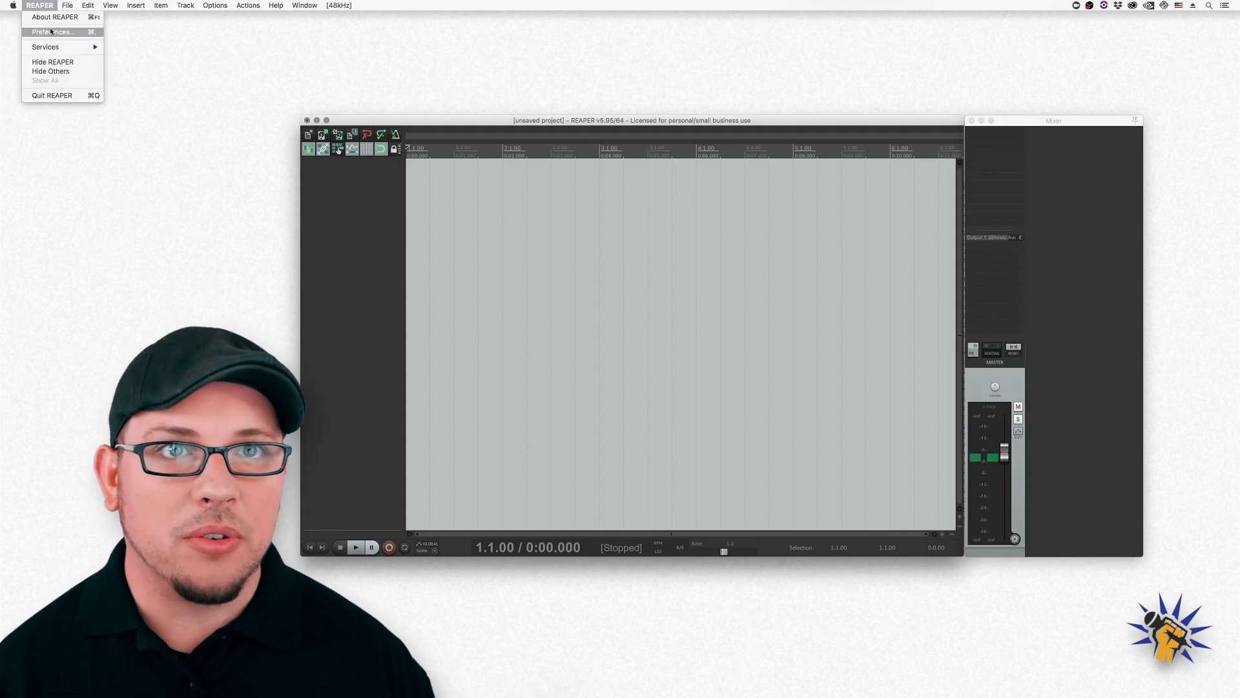
left_click(52, 32)
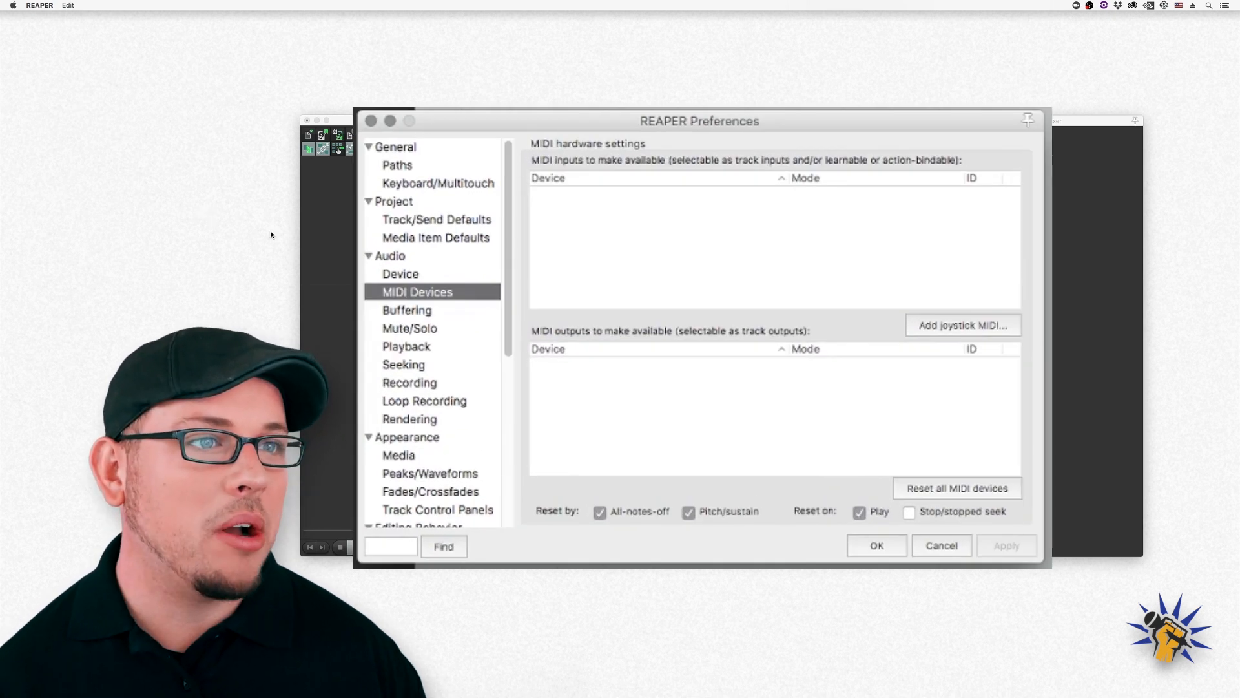
left_click(425, 256)
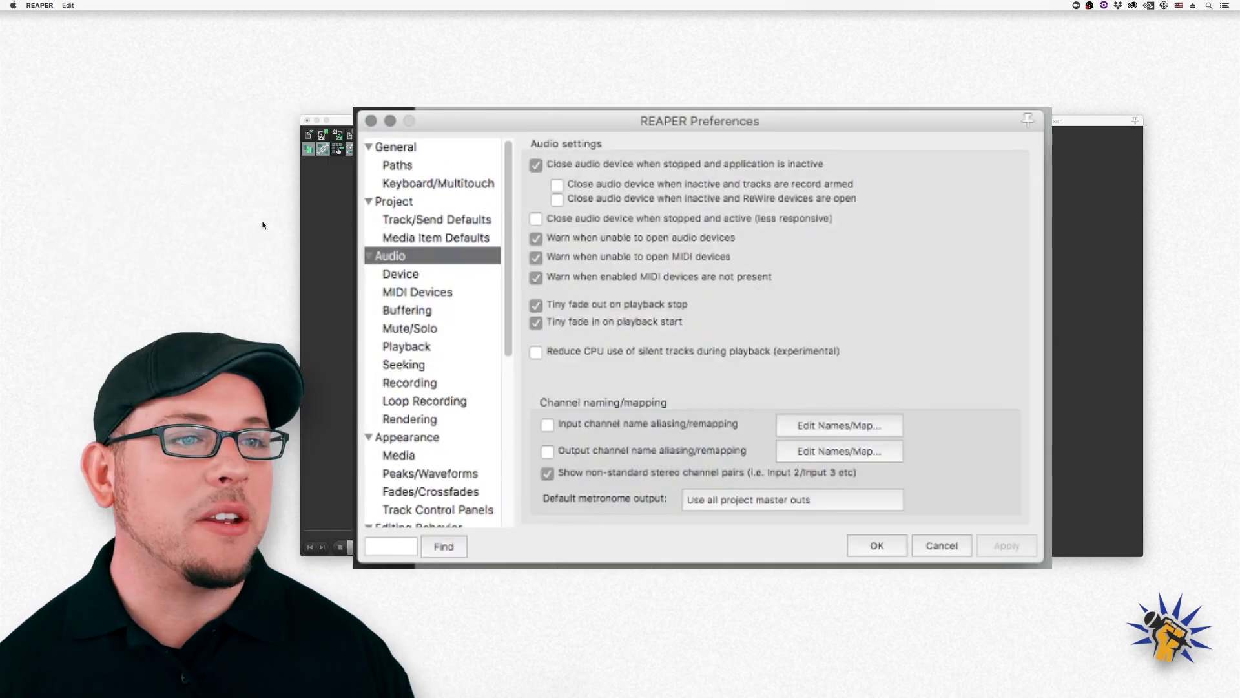
left_click(427, 274)
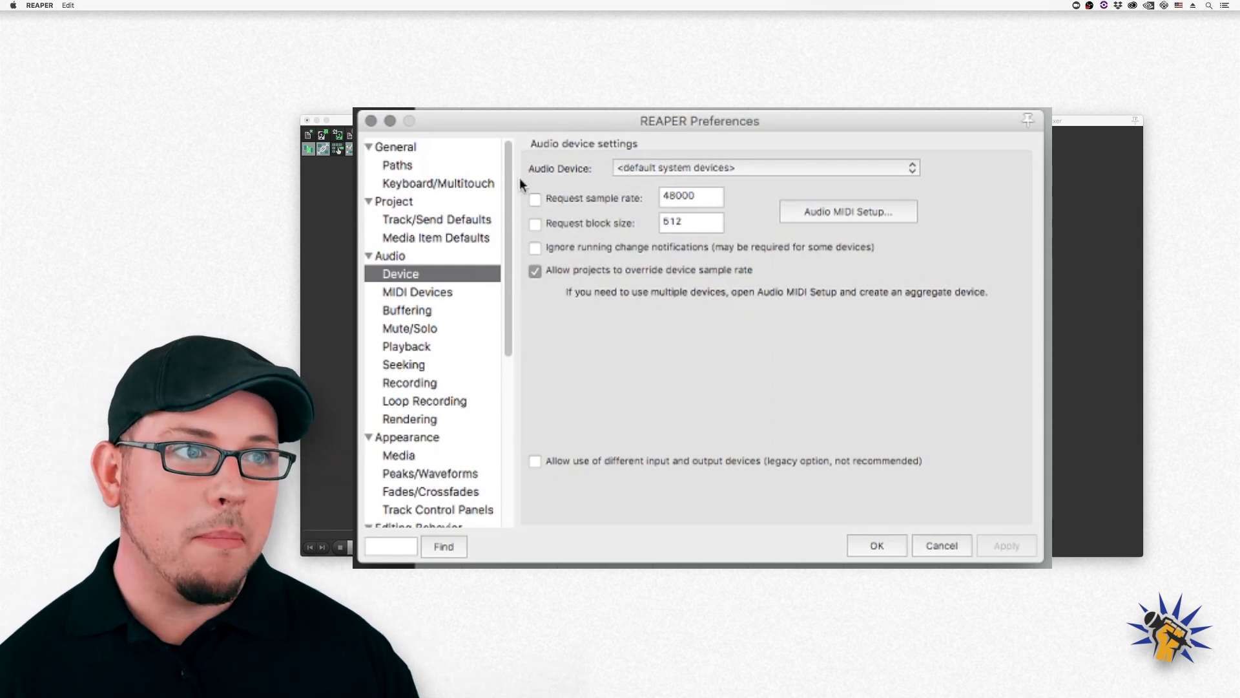
left_click(540, 199)
left_click(536, 199)
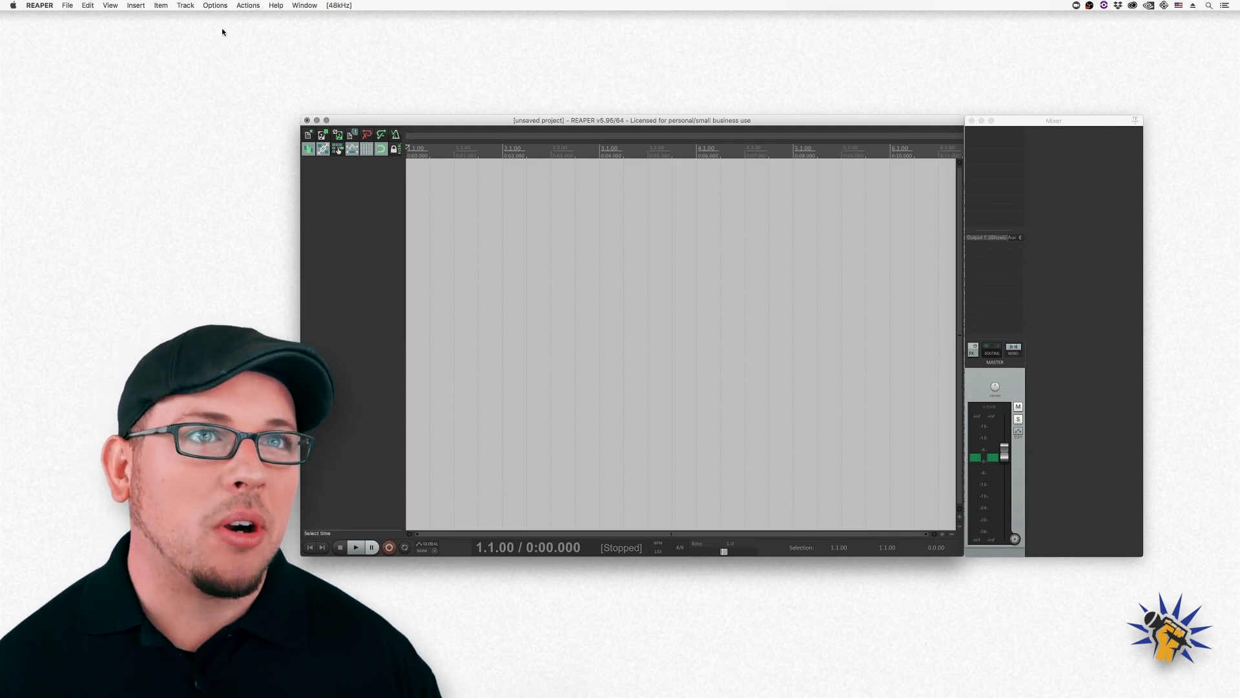
Step: Insert a new track and set its recording source to mono Input 1
left_click(183, 6)
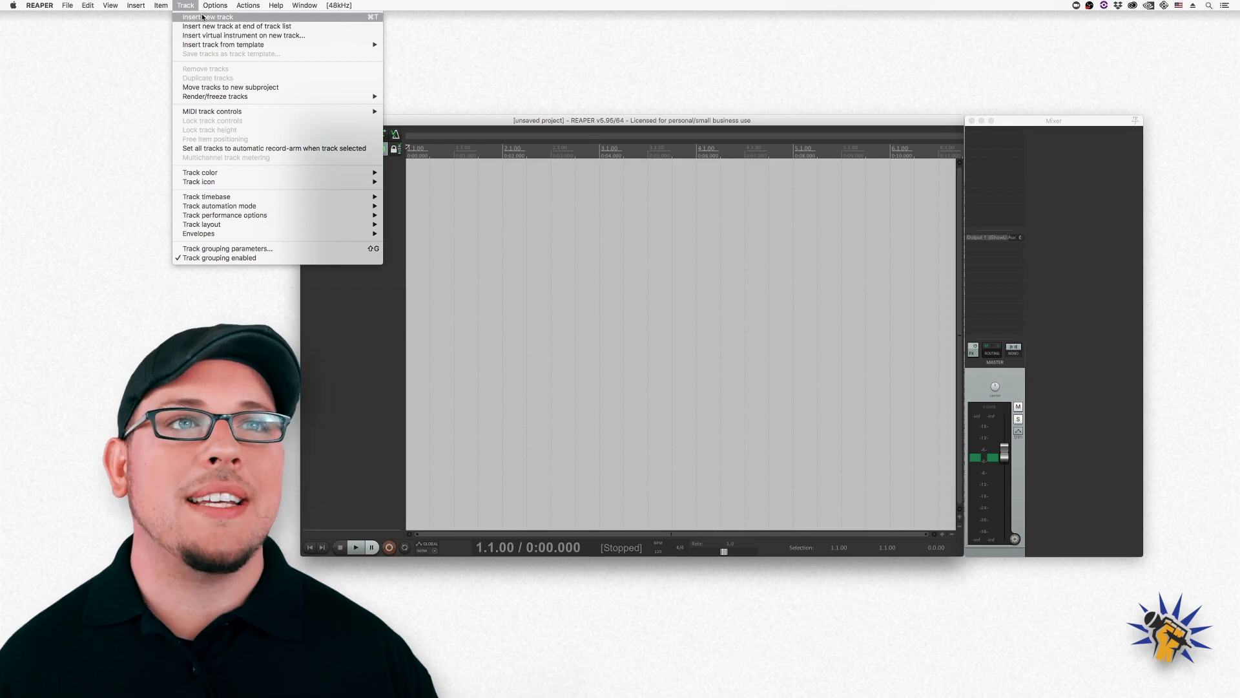
left_click(202, 18)
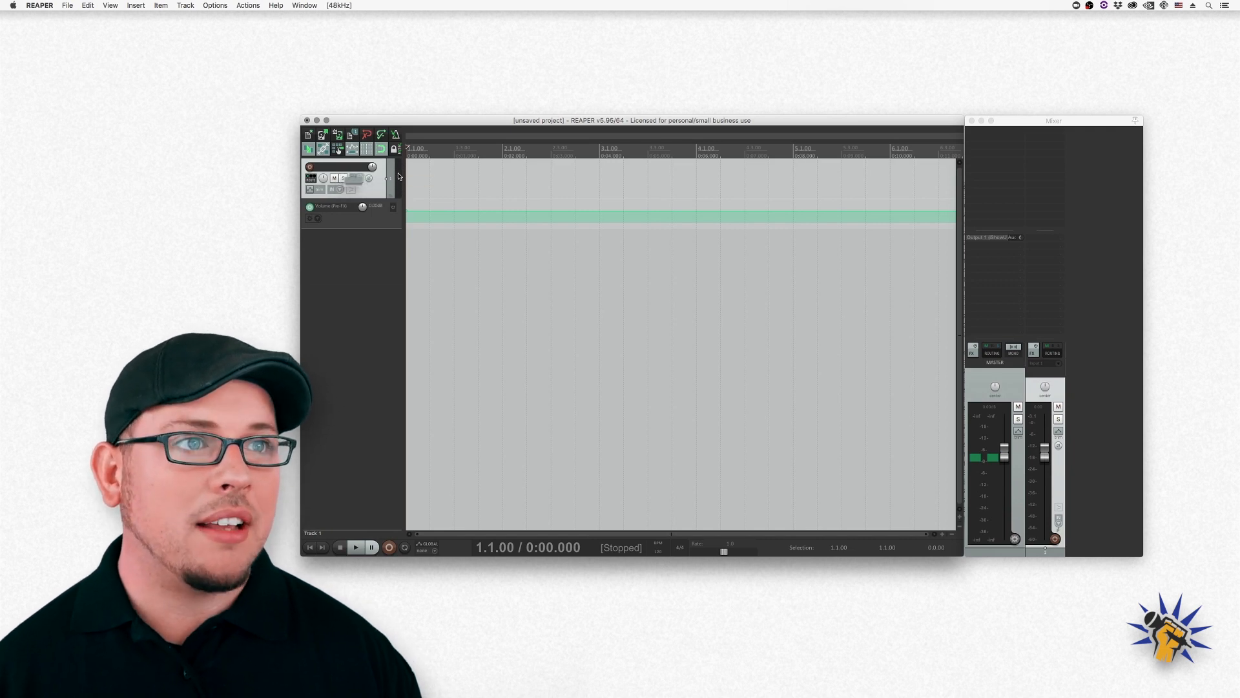
left_click(399, 176)
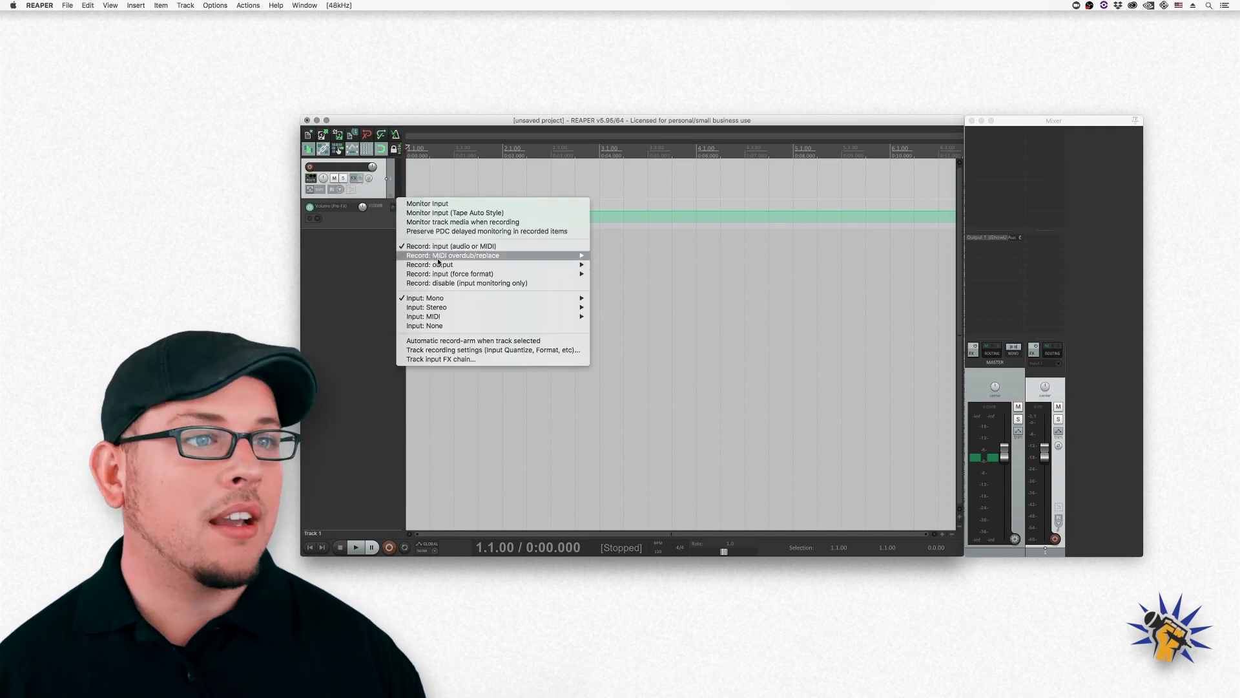
mouse_move(456, 299)
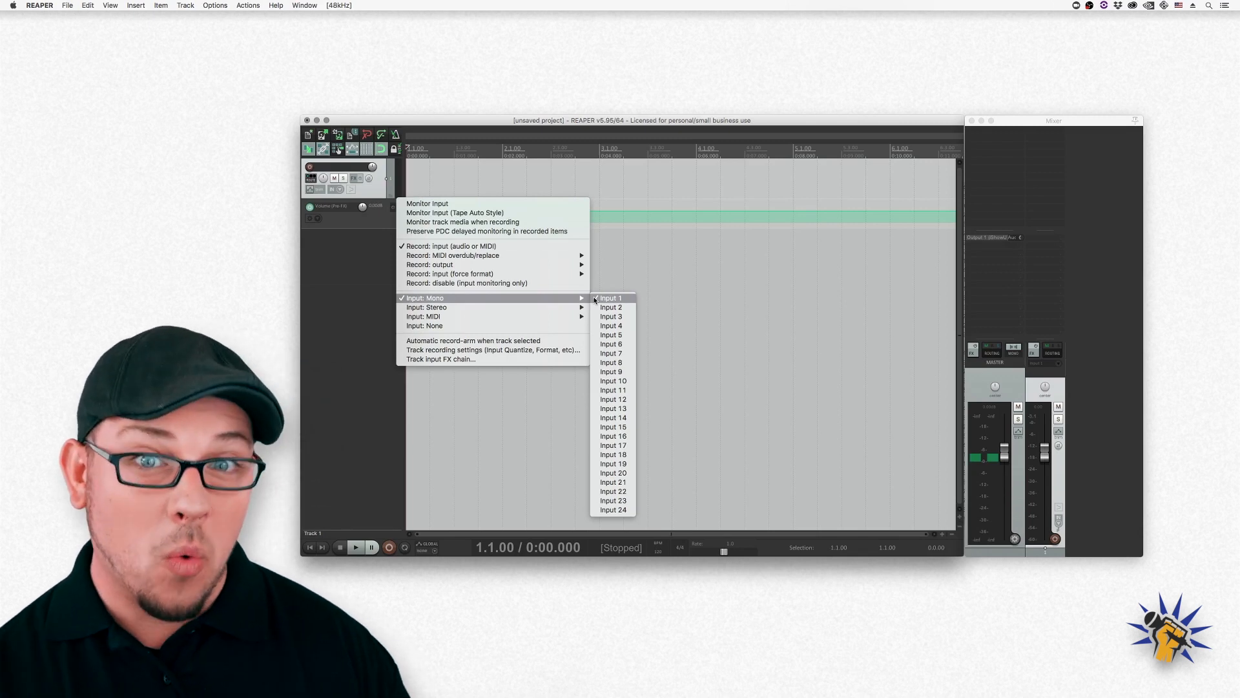
left_click(610, 301)
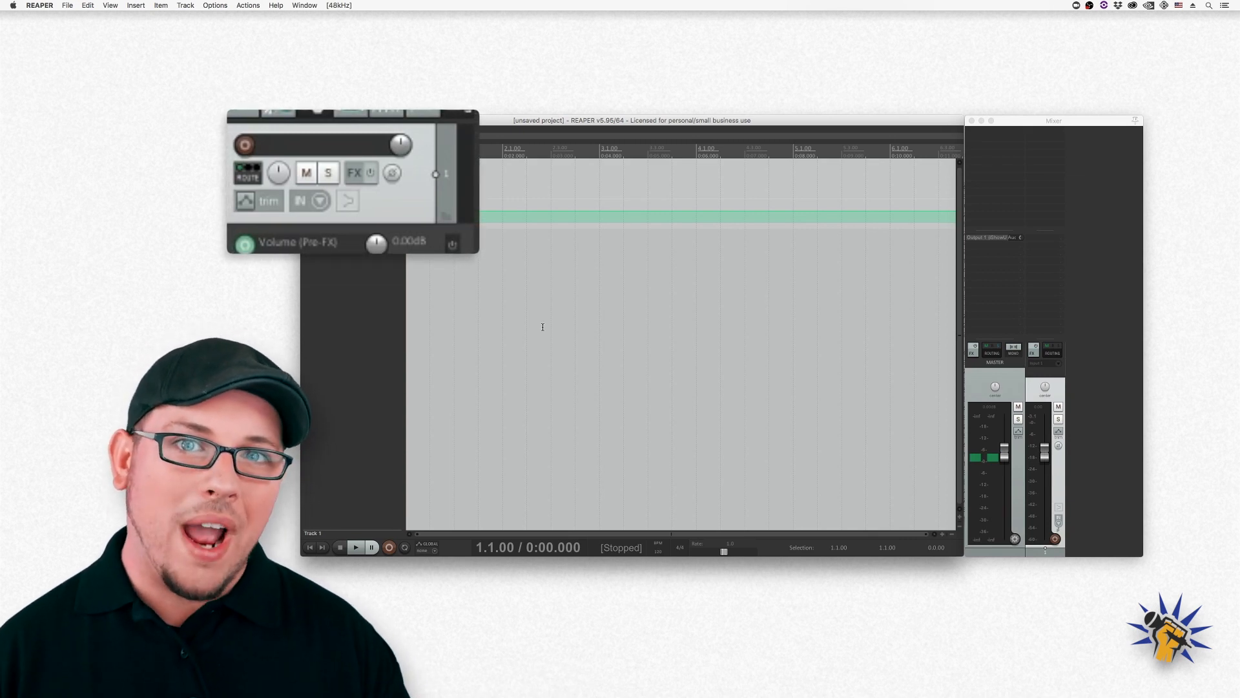
Step: Arm the new track and record a voice take about 16 seconds long from the project start
left_click(246, 146)
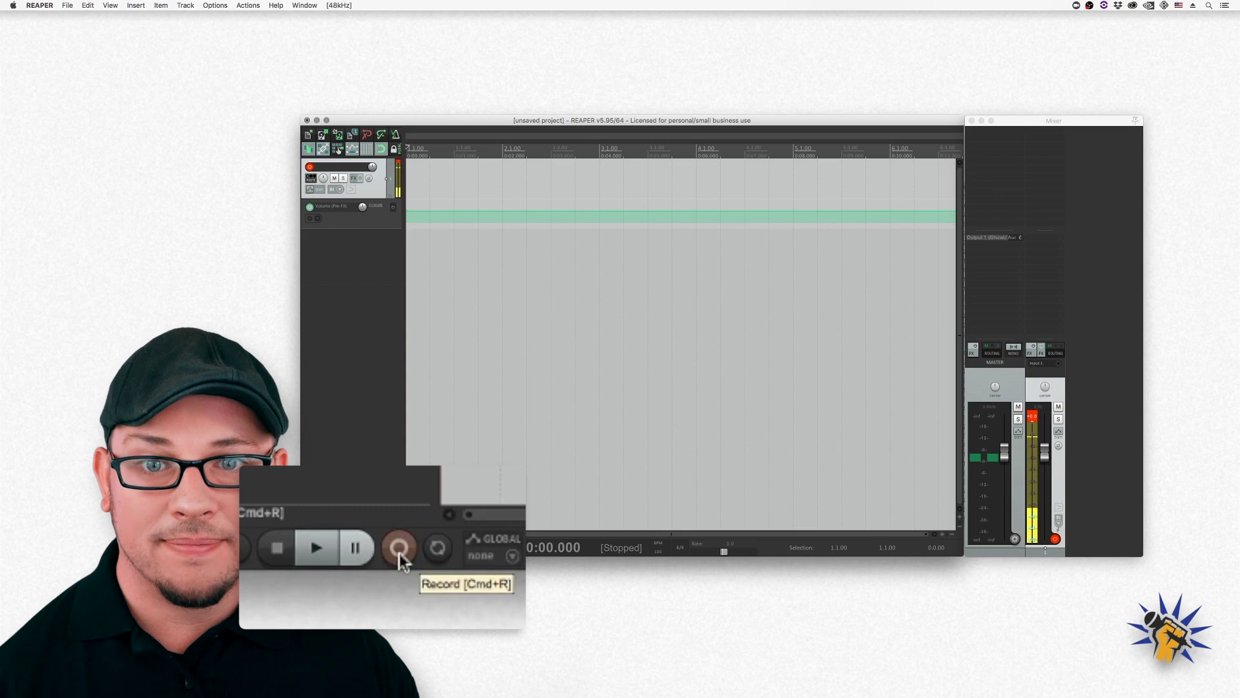
left_click(389, 549)
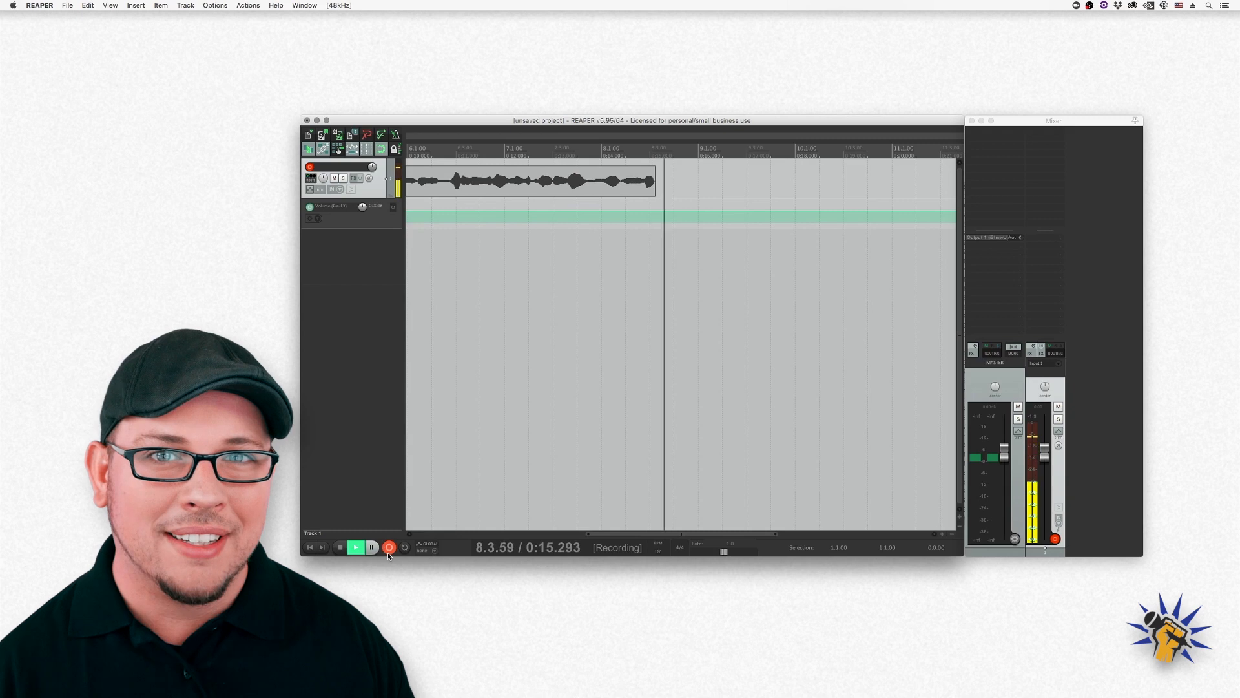
left_click(389, 552)
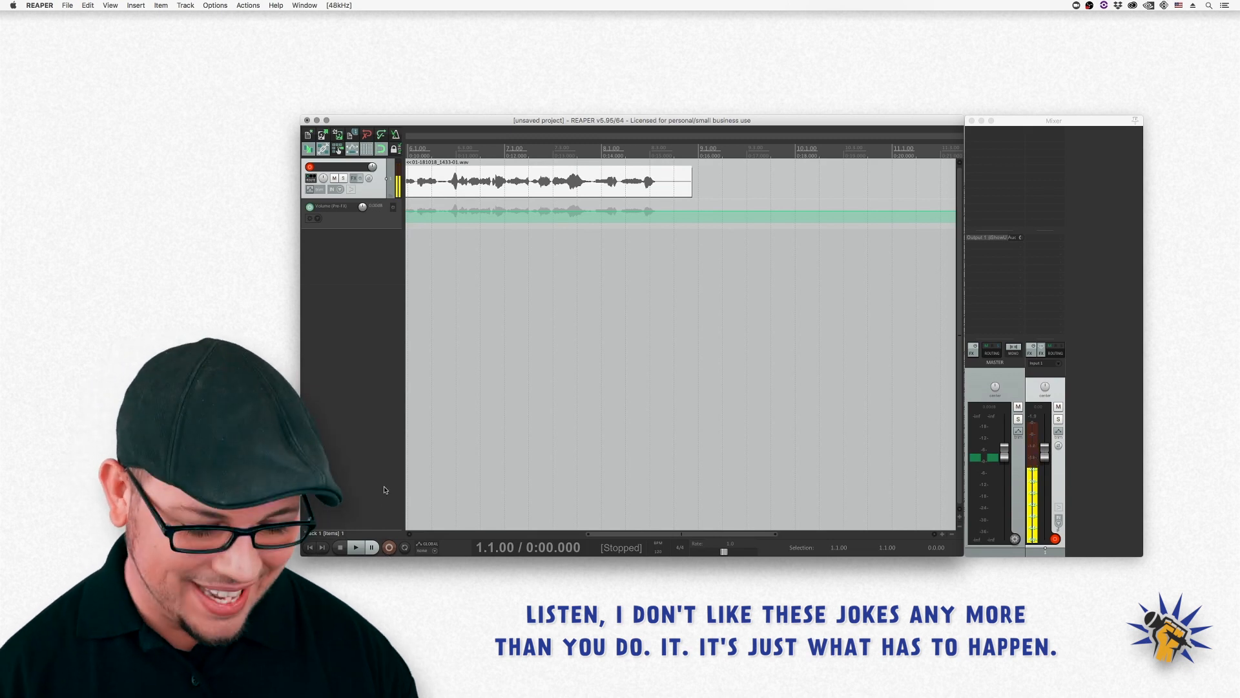
Step: Play back the voice take from 1.4.00, just before the speech starts, and stop after listening
key("Home")
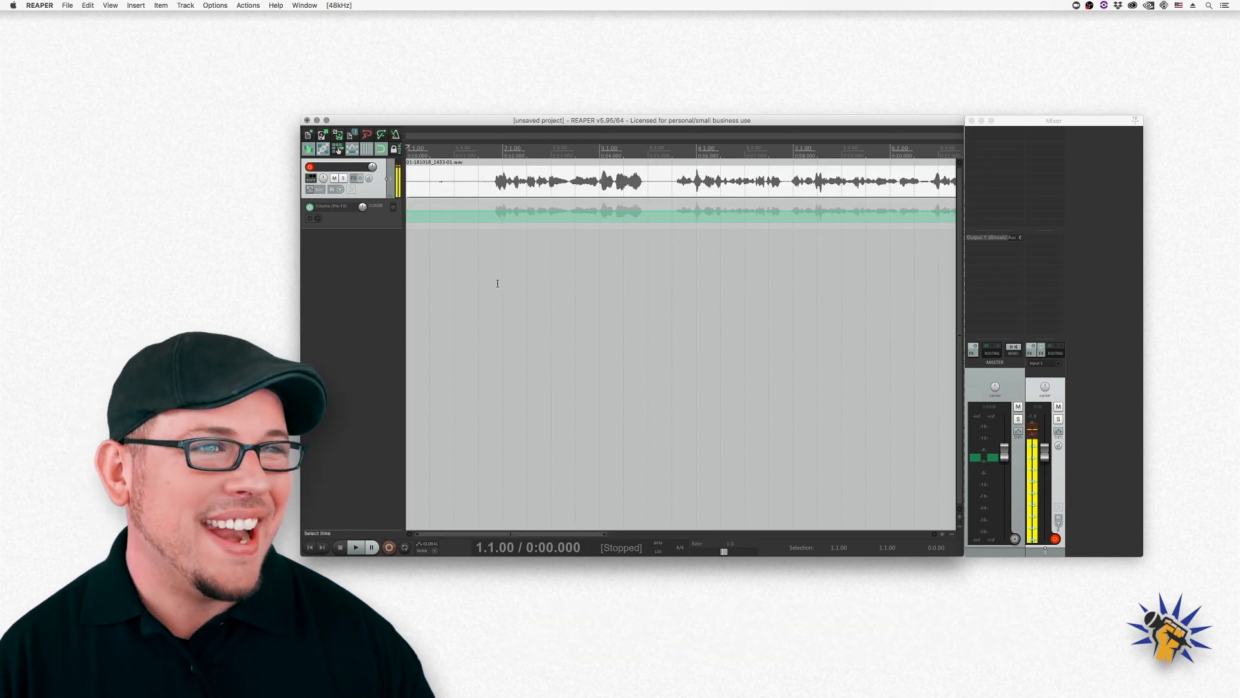
left_click(481, 185)
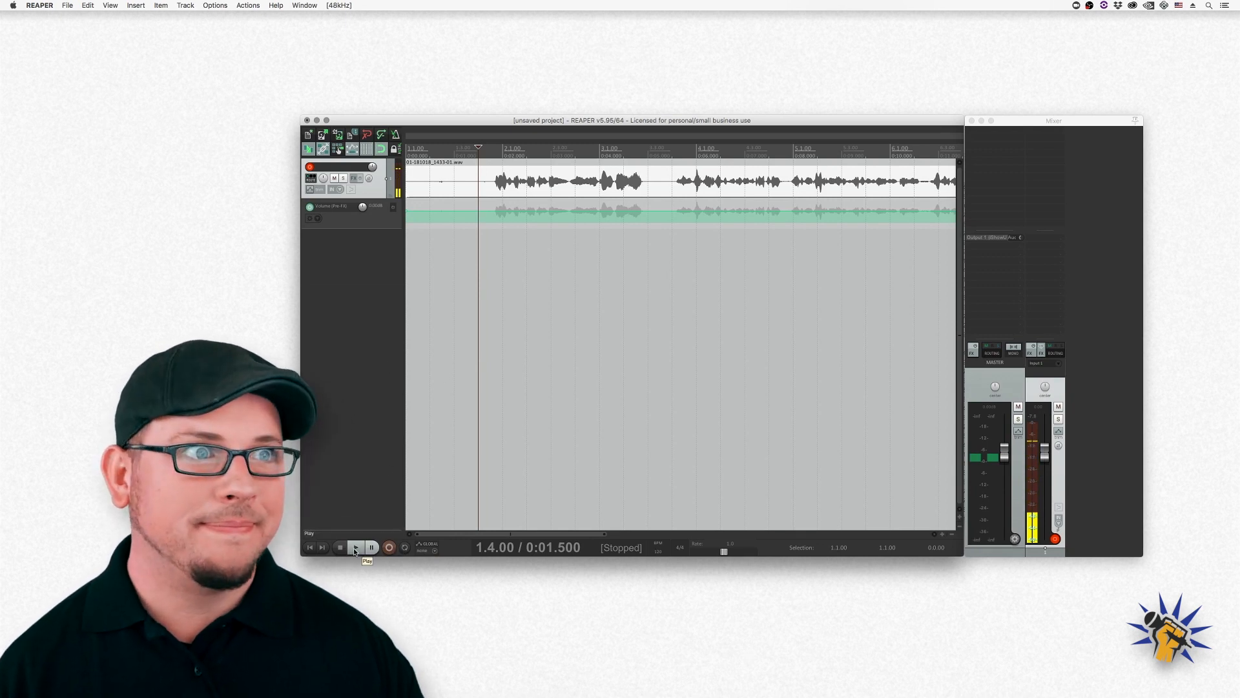
key("space")
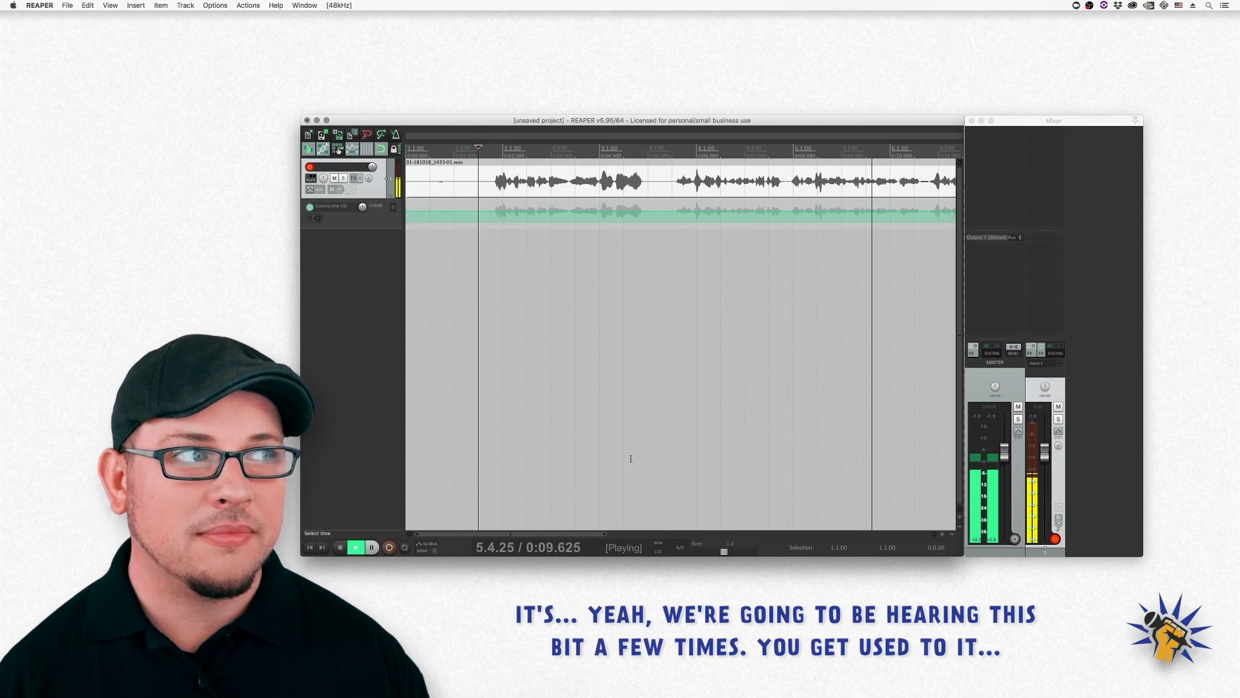
key("space")
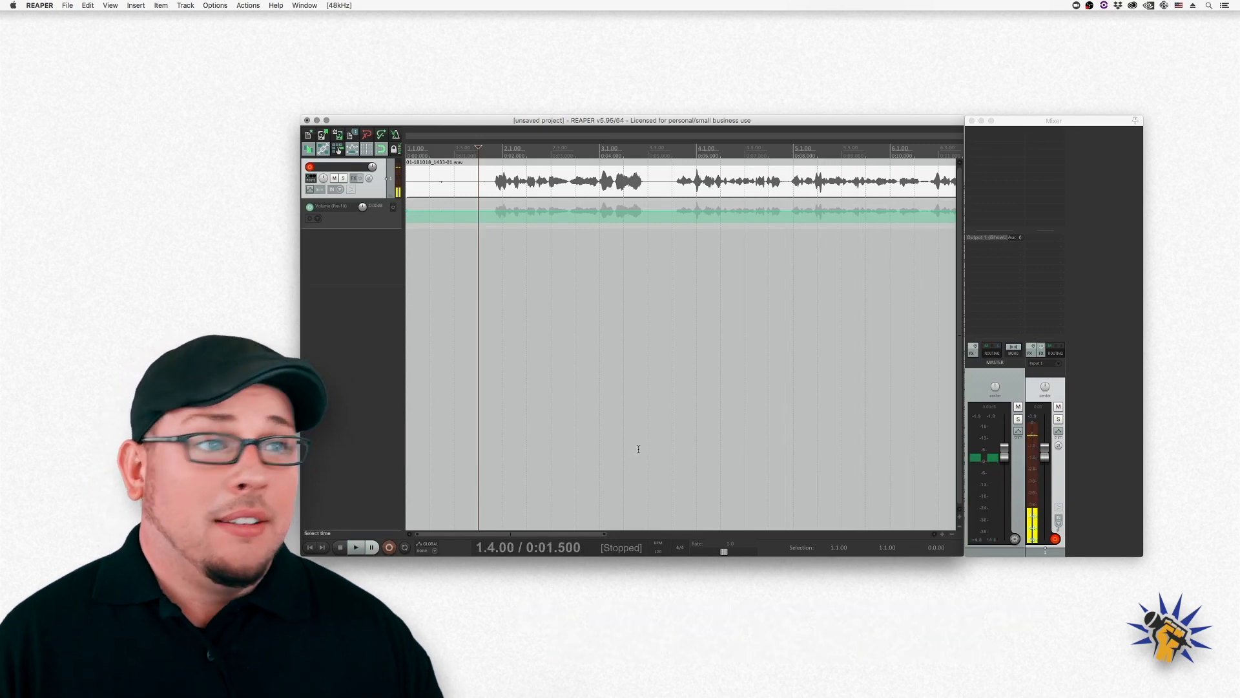
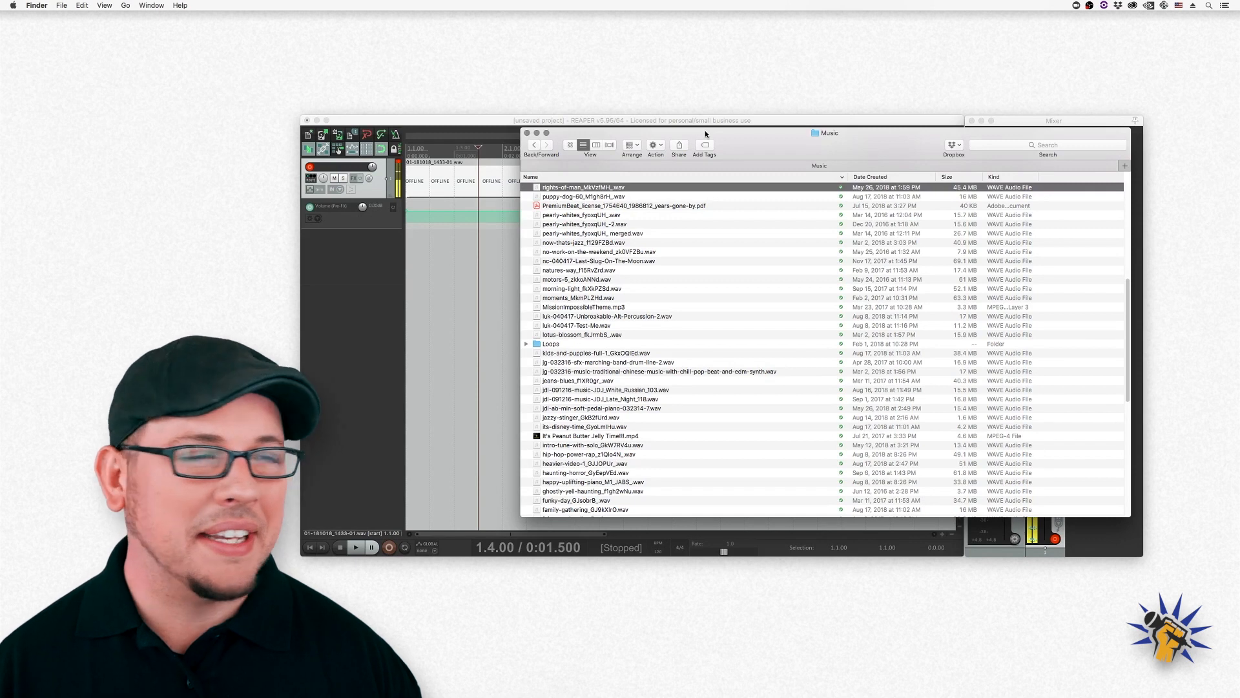
Step: In Finder's Music folder, preview audio files in the list down to nc-040417-Last-Slug-On-The-Moon.wav
key("space")
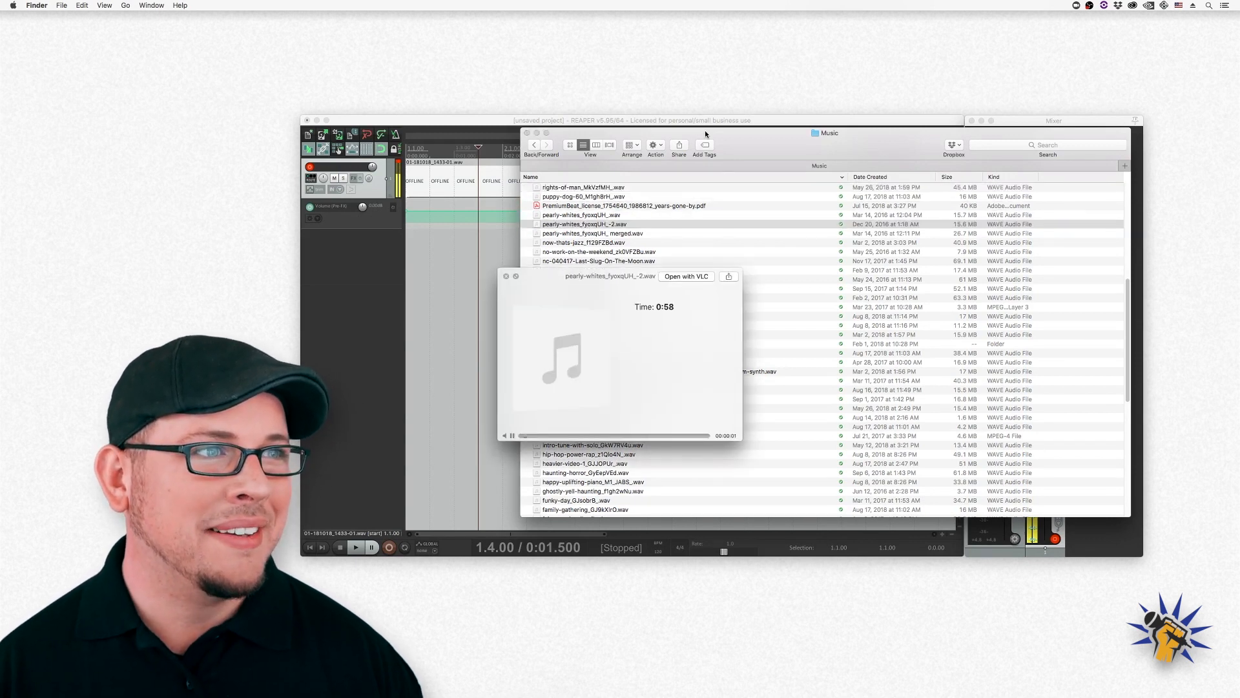
key("space")
key("Down")
key("Down")
key("Down")
key("Down")
key("space")
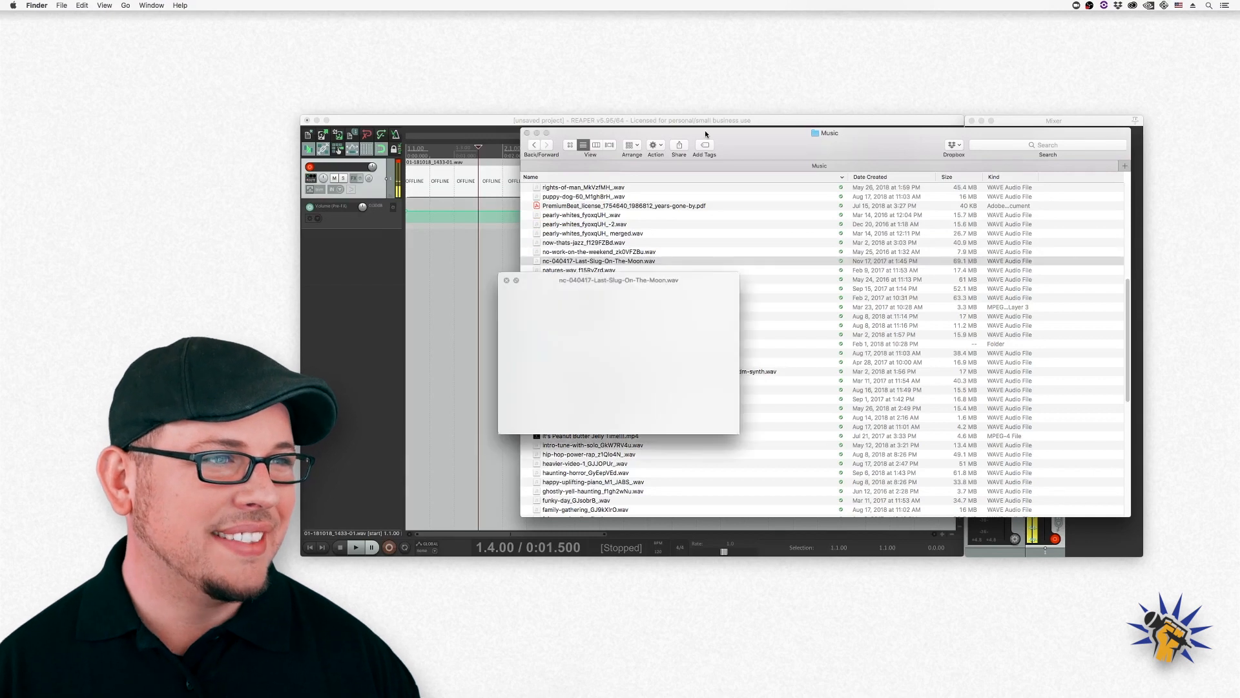
key("space")
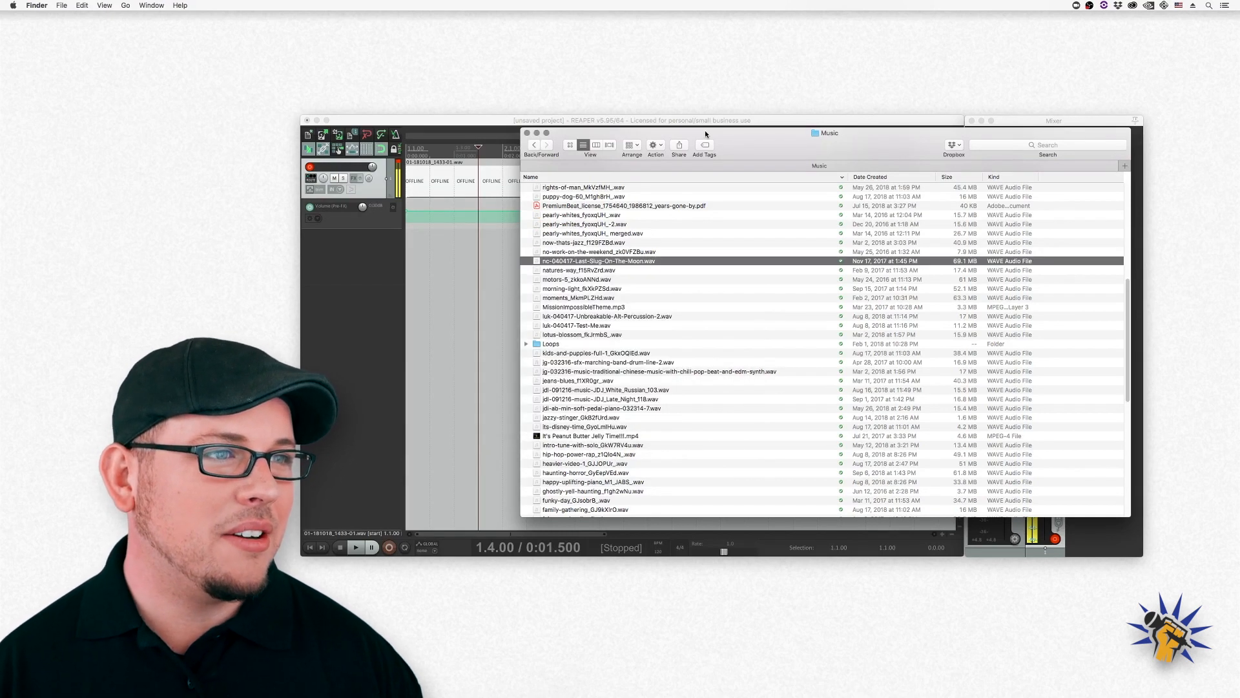
Step: Go further down the music list and preview jeans-blues and jdl-091216-music-JDJ_White_Russian_103.wav
key("Down")
key("Down")
key("Down")
key("Down")
key("Down")
key("Down")
key("Down")
key("Down")
key("Down")
key("Down")
key("Down")
key("Down")
key("Down")
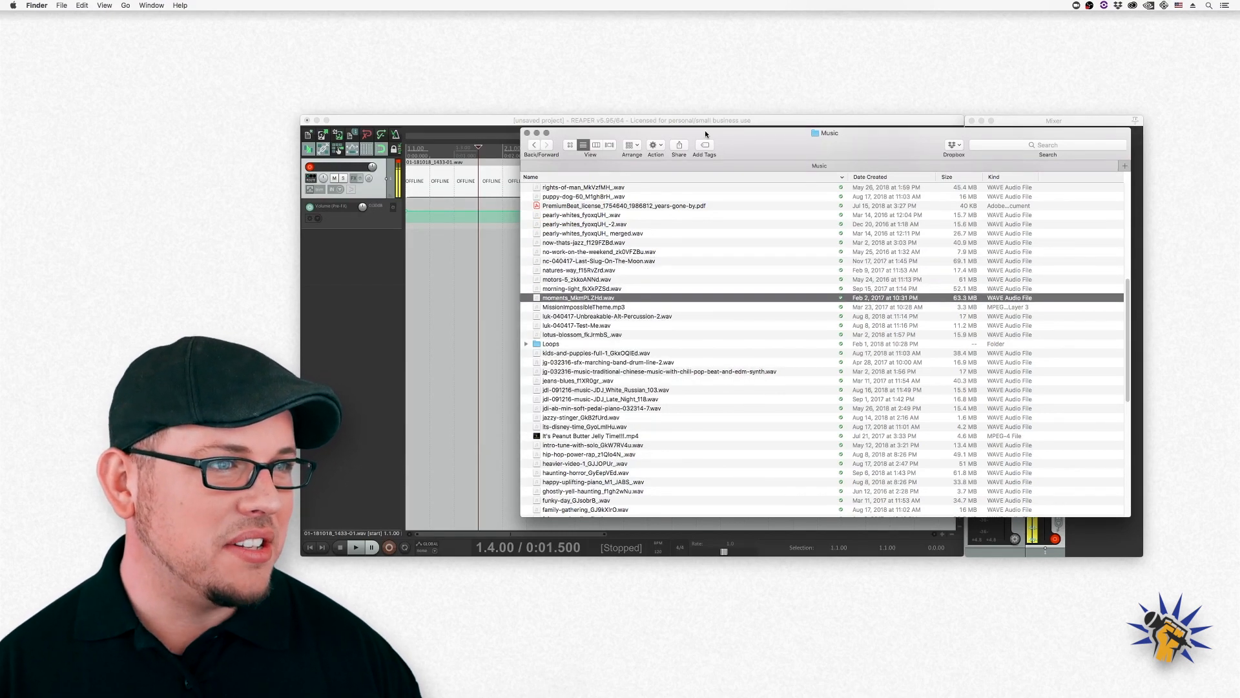
key("space")
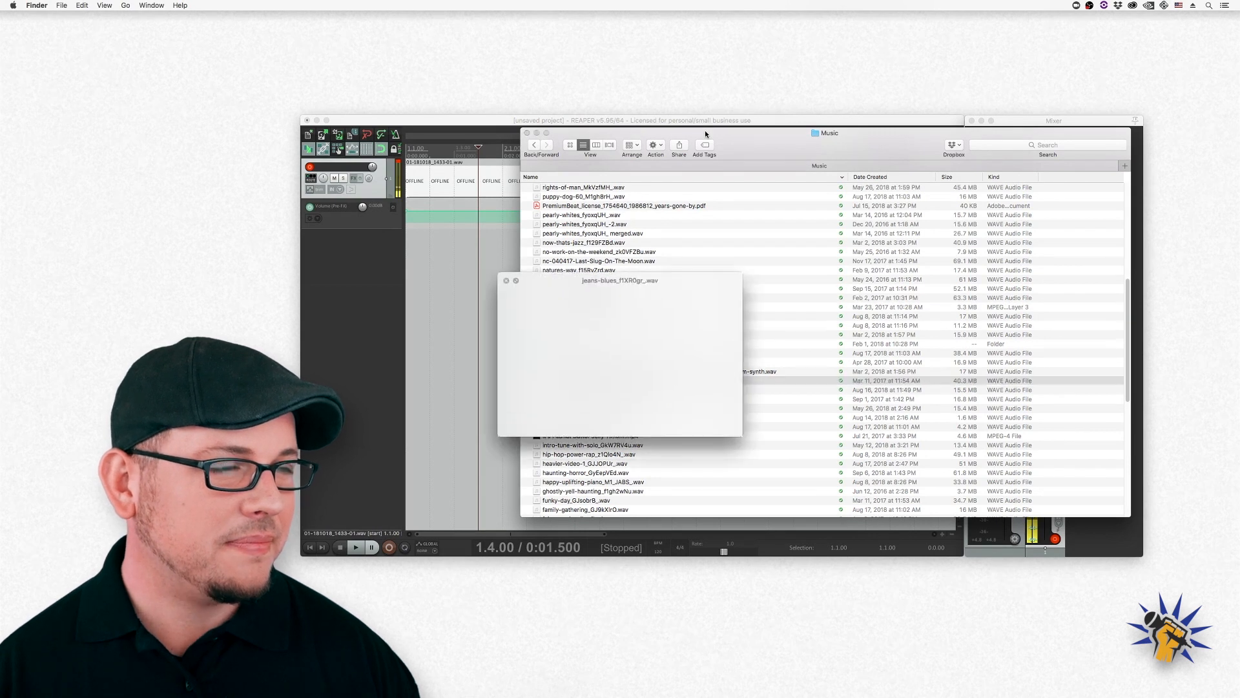
key("Down")
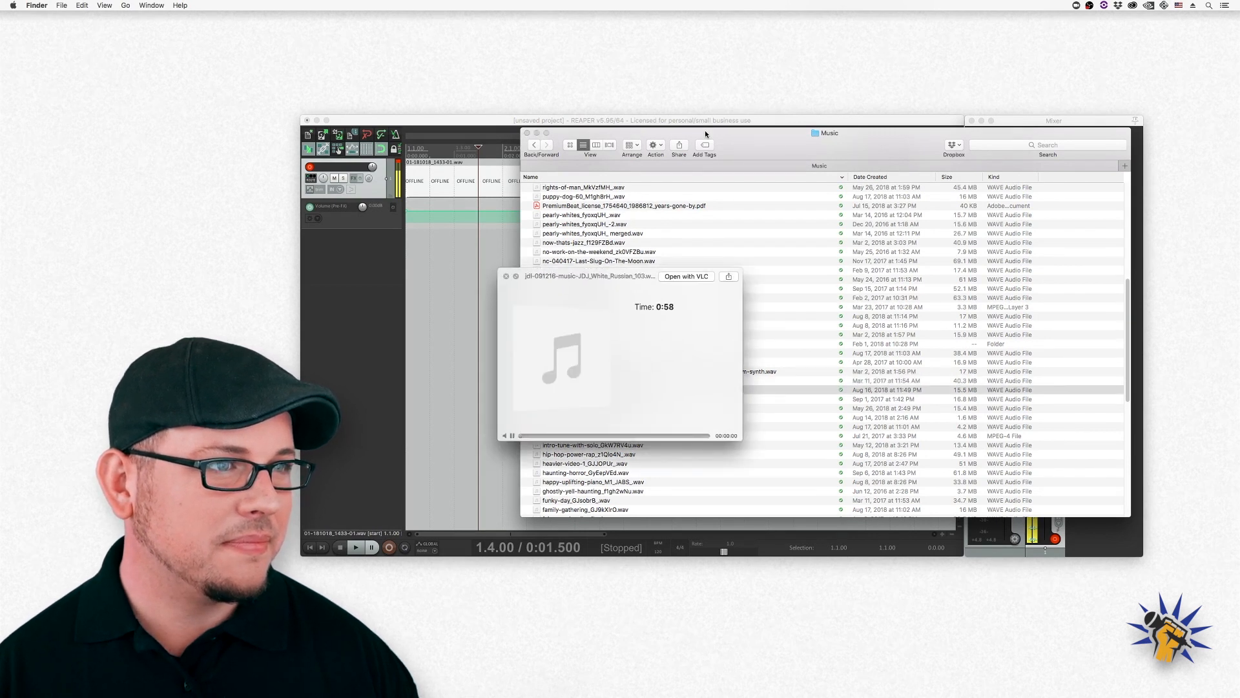
key("space")
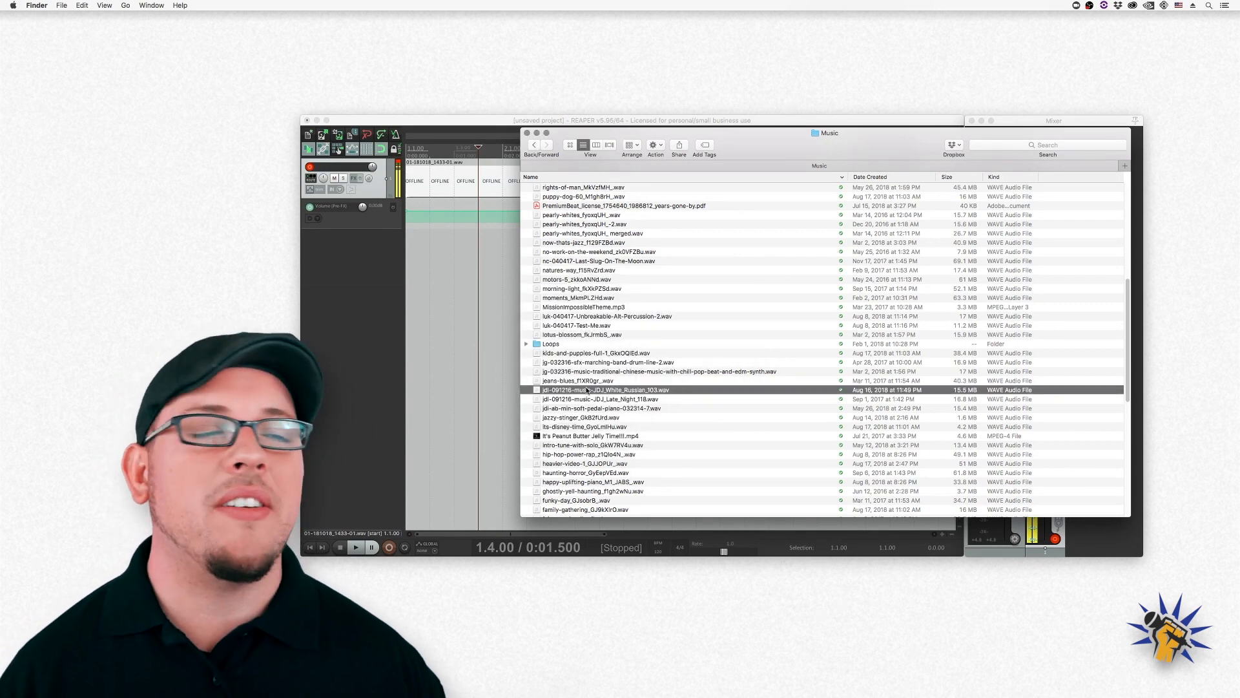
Step: Import jdl-091216-music-JDJ_White_Russian_103.wav at the project start on a new track below the voice, and play the mix from the beginning
left_click_drag(590, 391, 409, 238)
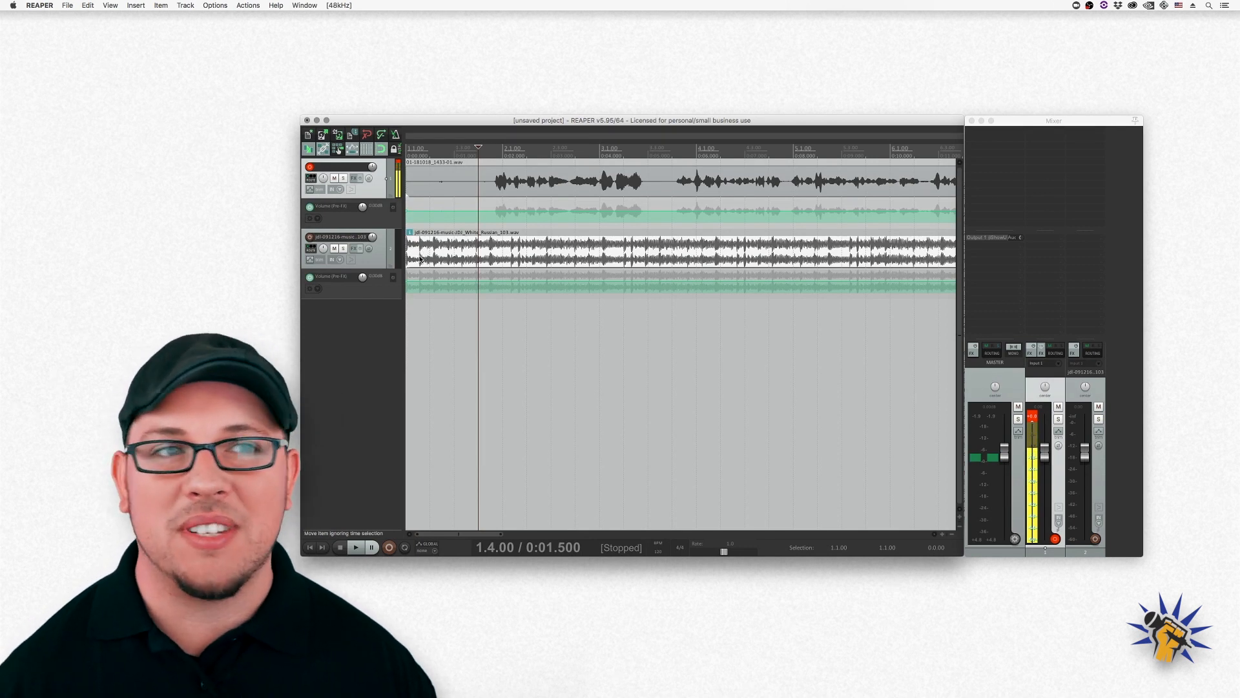
key("Home")
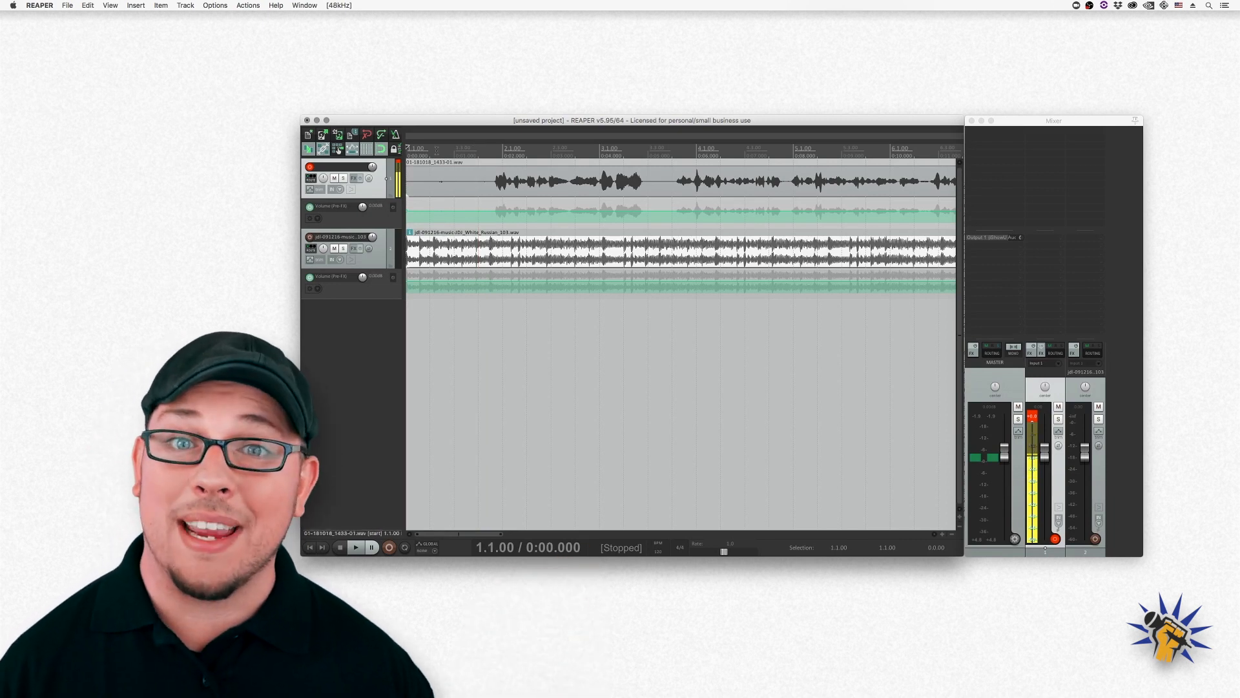
key("space")
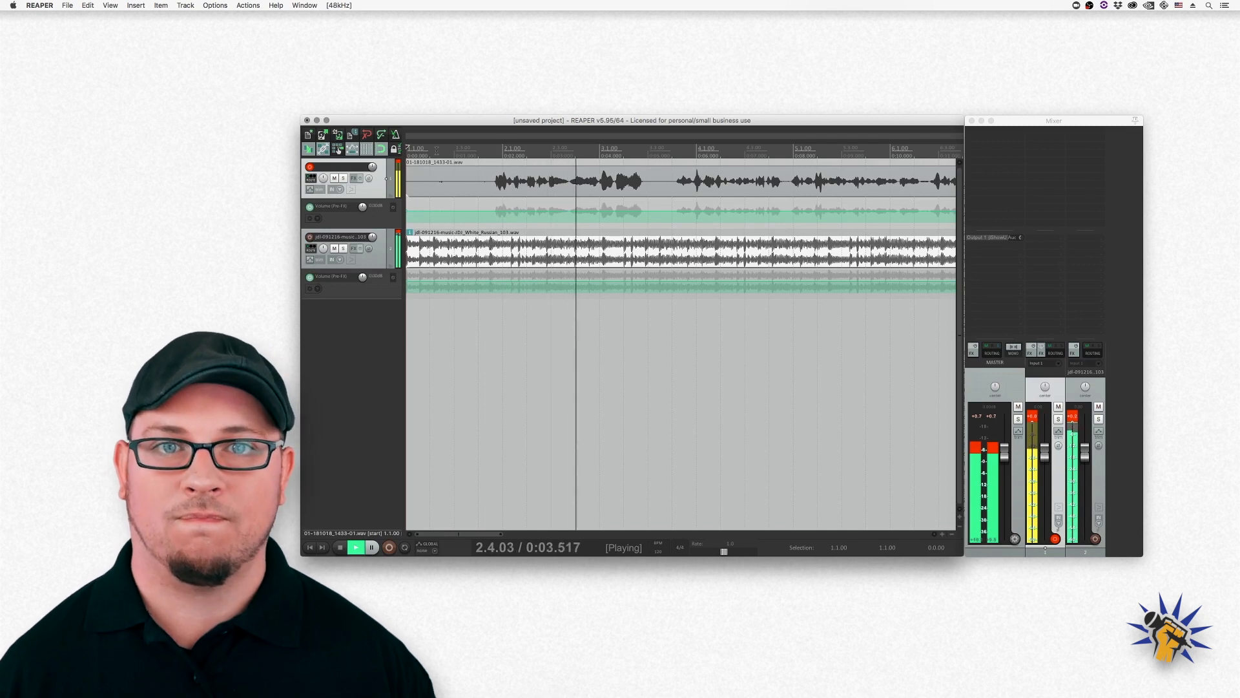
key("space")
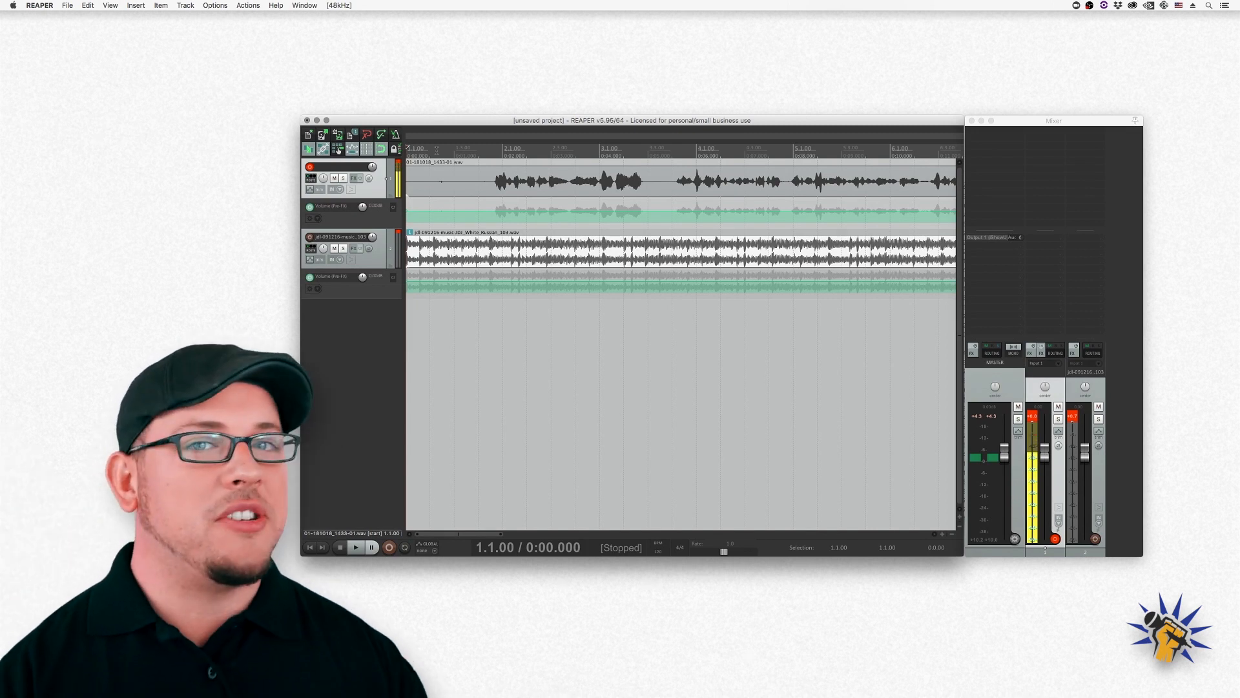
Step: Trim the silent start of the voice item up to 0:01.500 and move the item about one second earlier
left_click(493, 181)
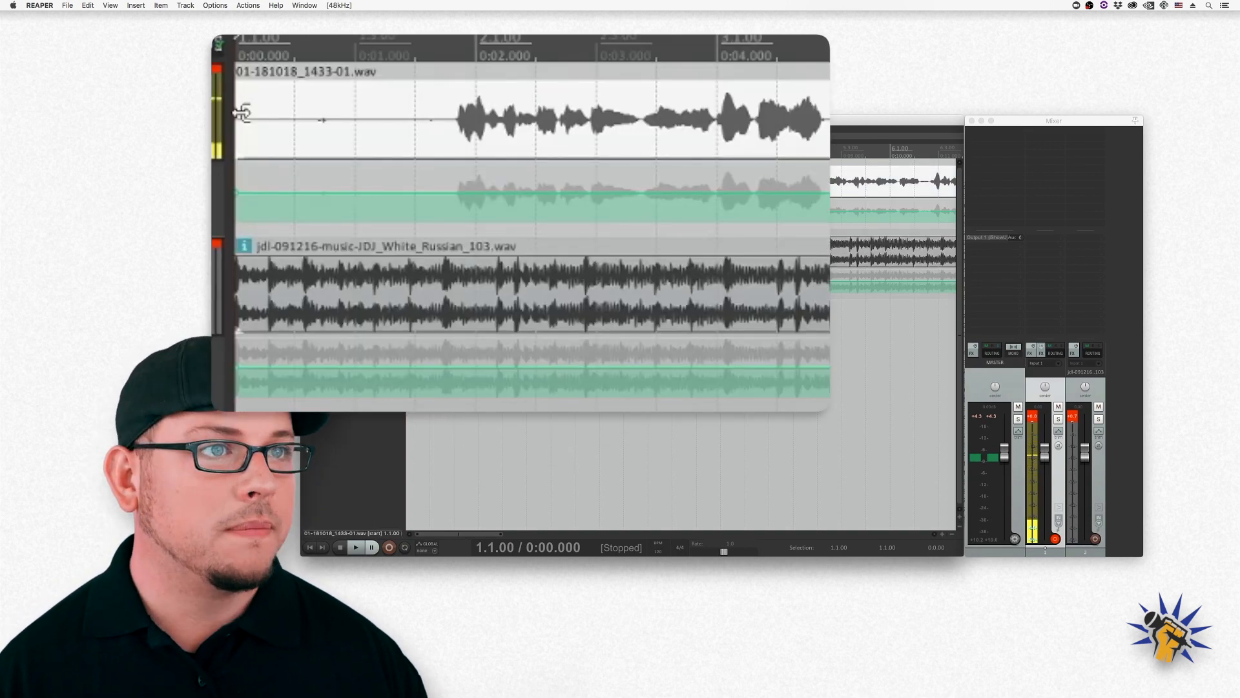
left_click_drag(241, 112, 417, 145)
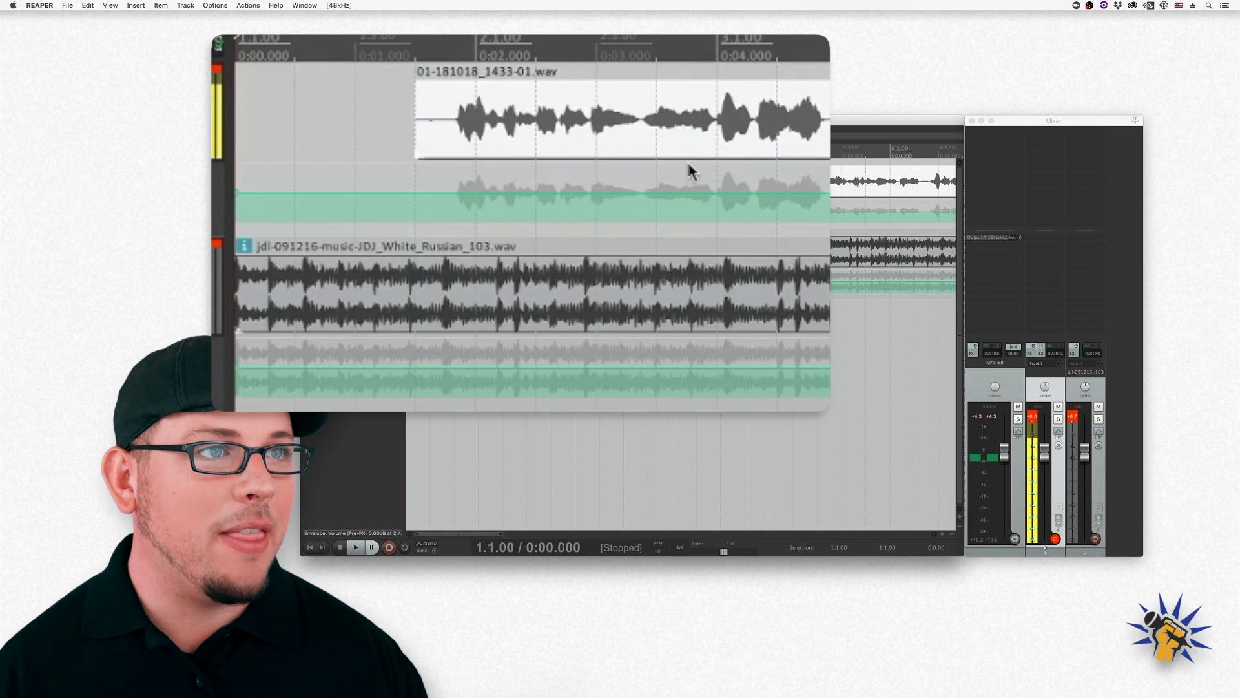
left_click_drag(678, 157, 531, 154)
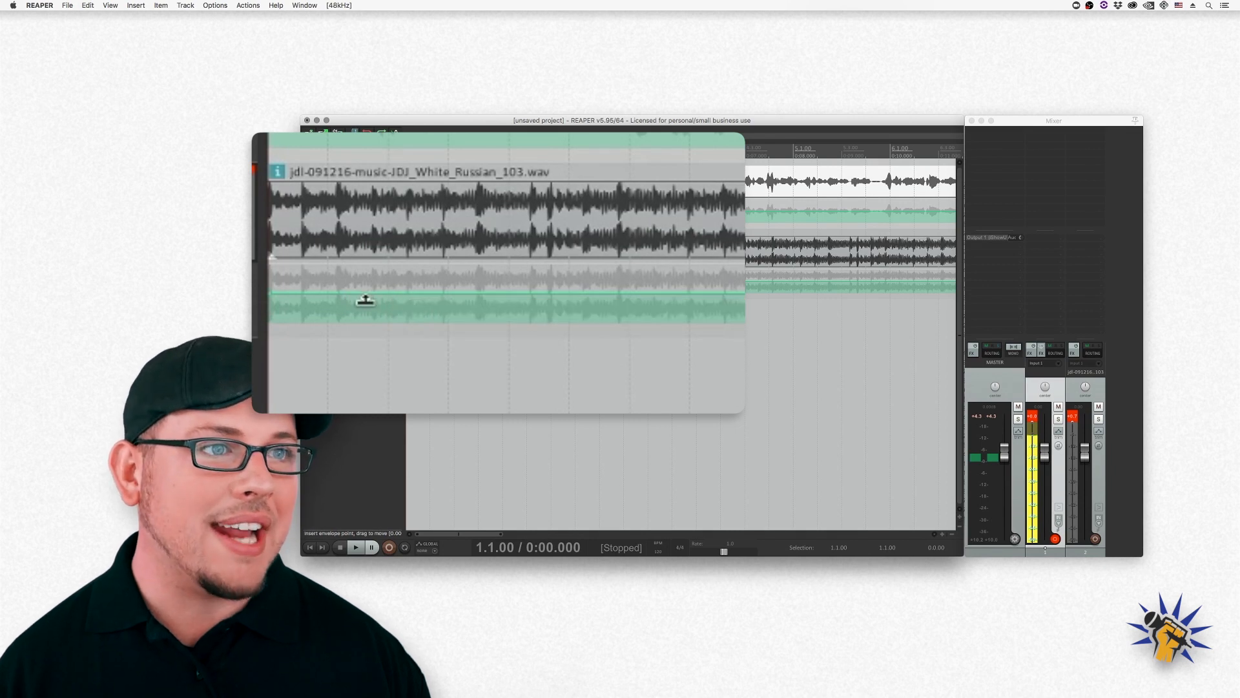
Step: Add points at 0:01.000 and 0:01.500 to the music track's volume envelope and lower the second to duck the music
left_click(393, 294)
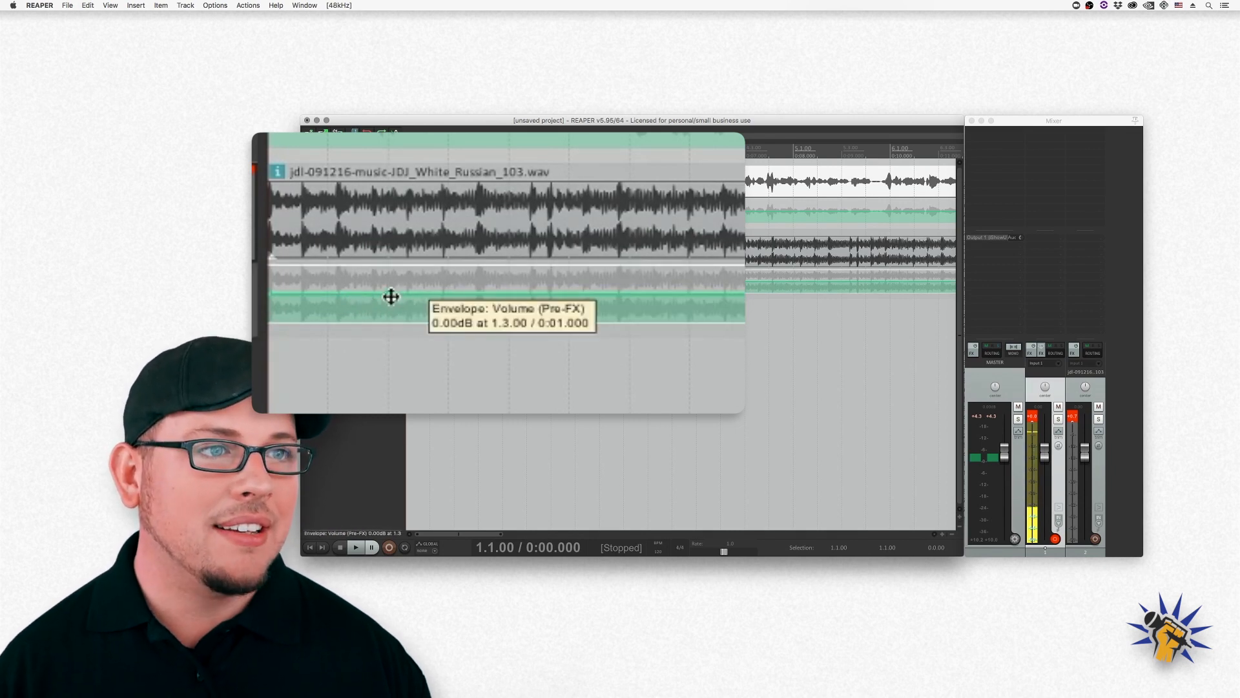
left_click_drag(388, 294, 369, 294)
left_click(462, 303)
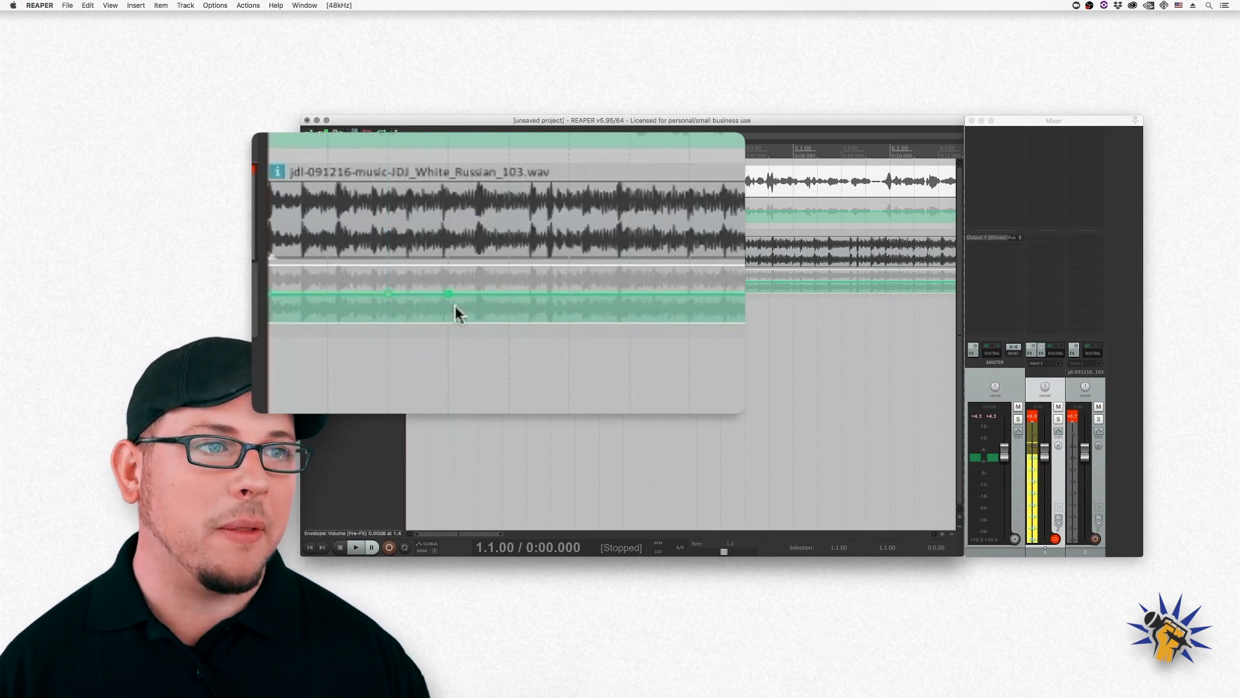
left_click_drag(449, 295, 445, 354)
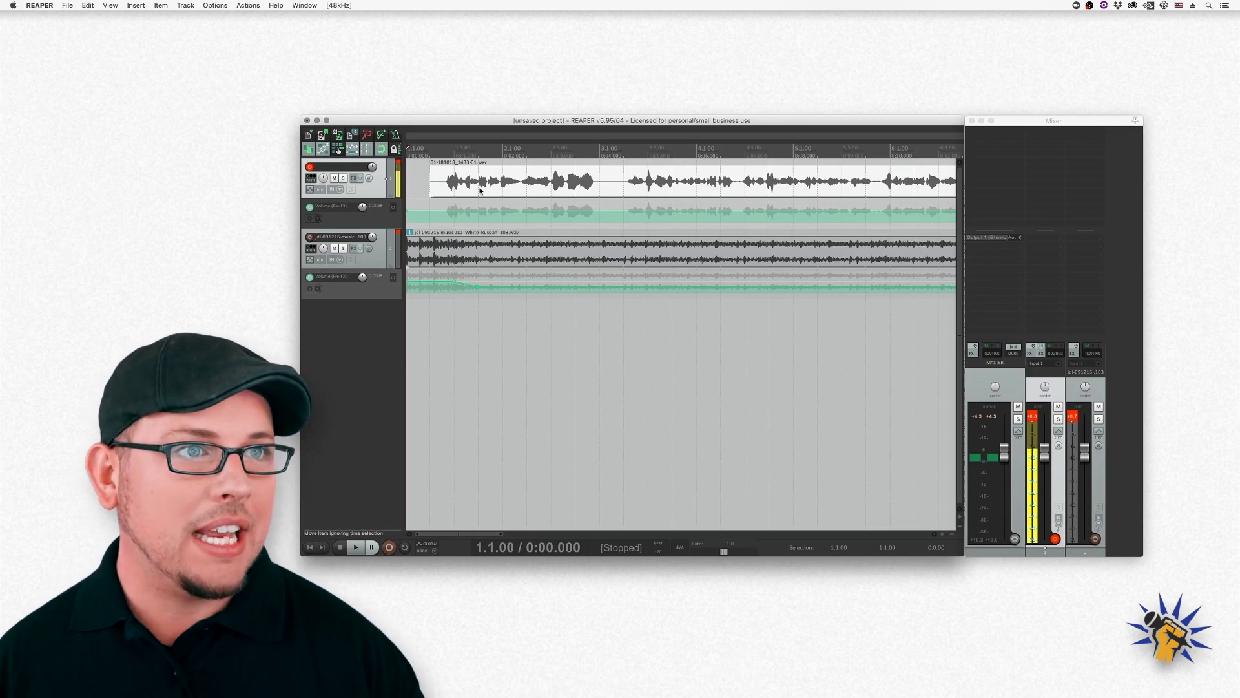
Step: Play the mix from the start, raise the music track's ducked envelope level slightly to about -7.5 dB, and play it again
key("space")
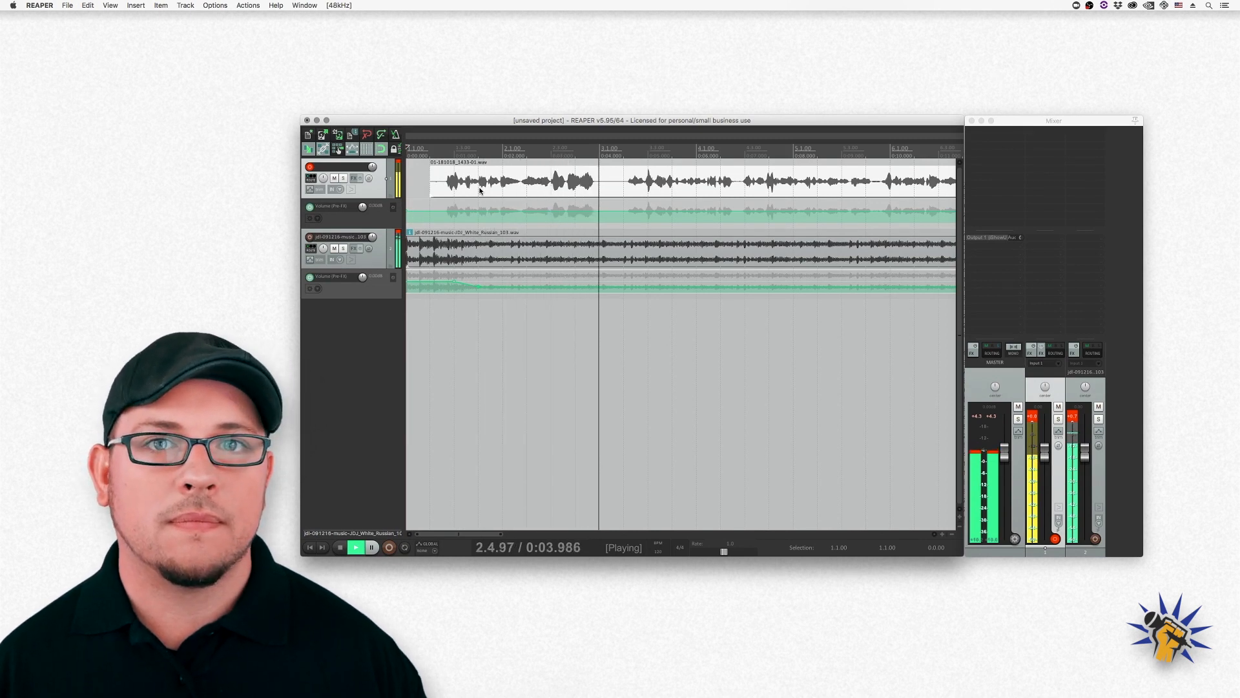
key("space")
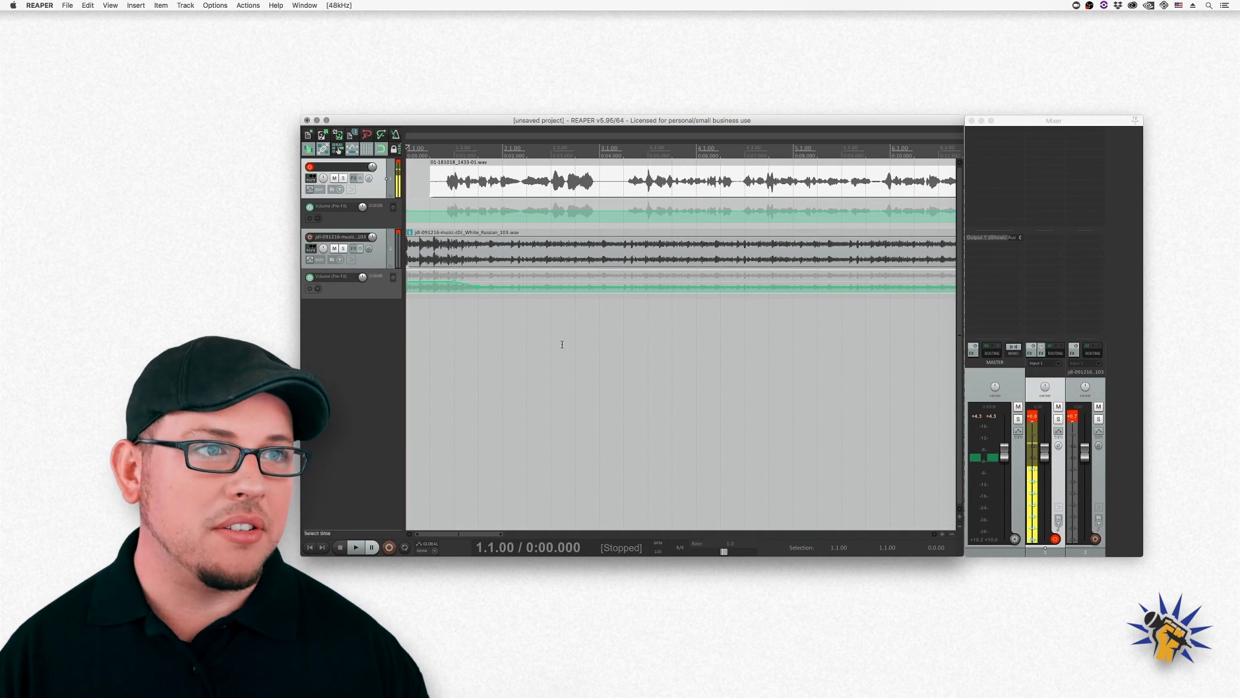
left_click_drag(478, 295, 478, 288)
key("space")
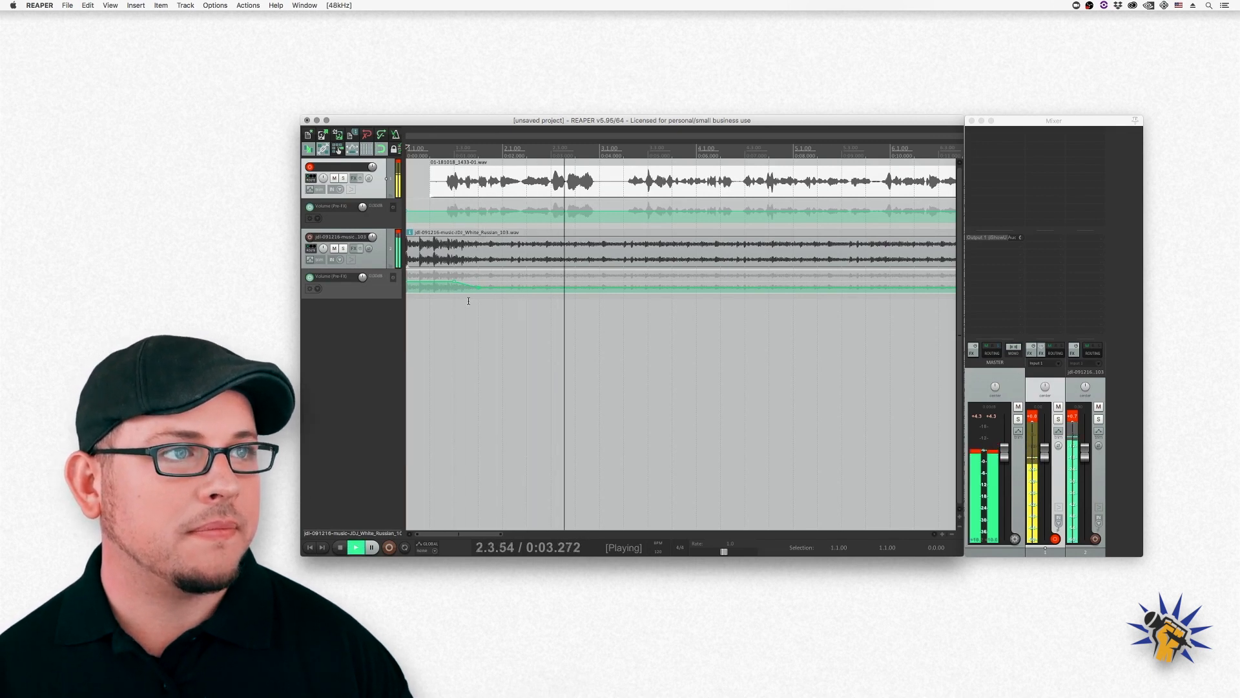
key("space")
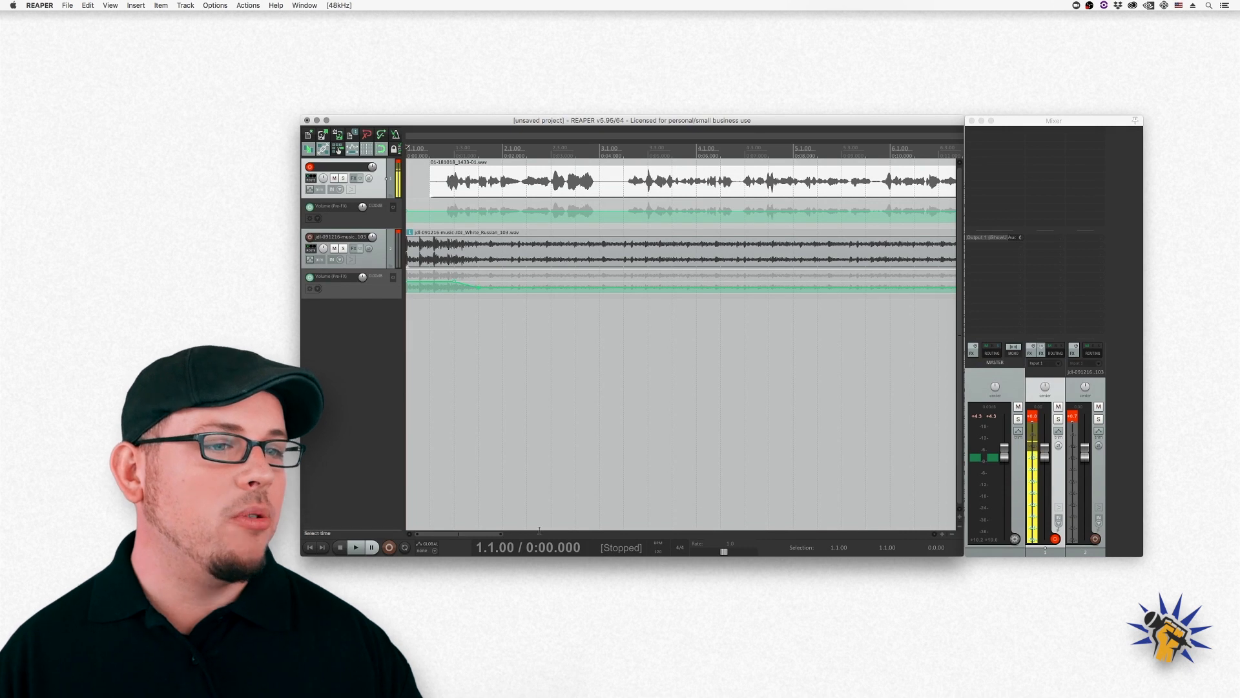
Step: Split the music item at 0:17.000, shortly after the voice ends, and delete the part after the split
left_click_drag(472, 537, 561, 488)
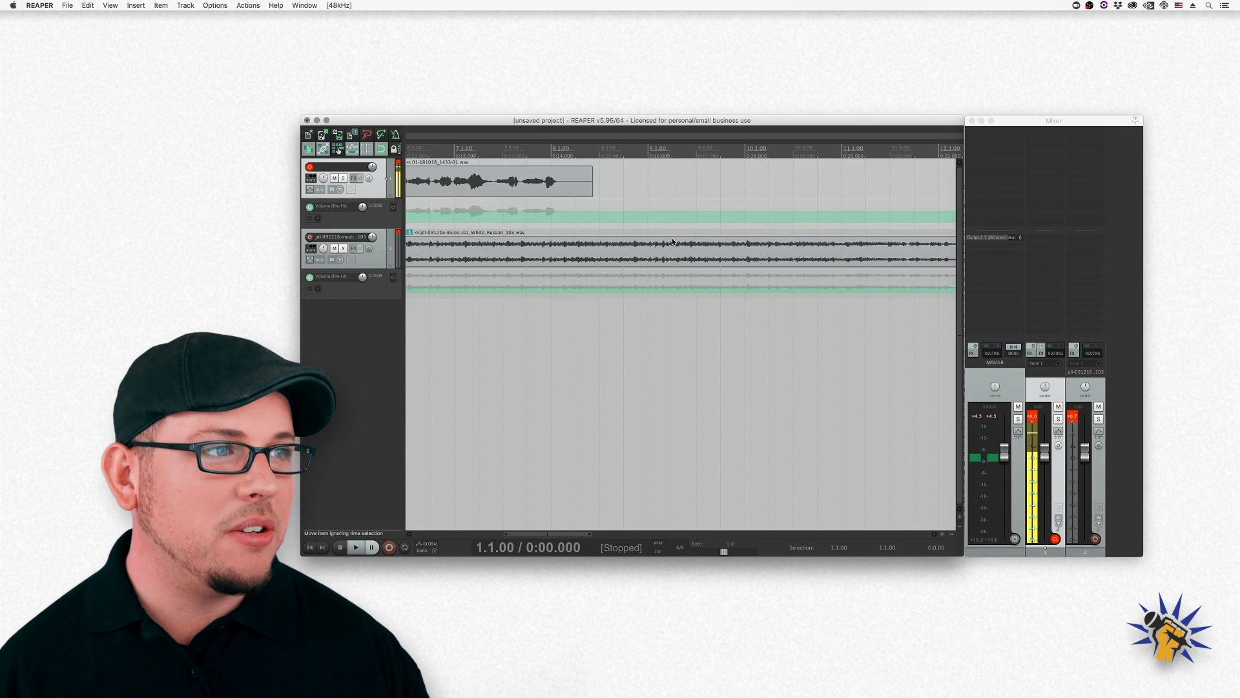
left_click(697, 250)
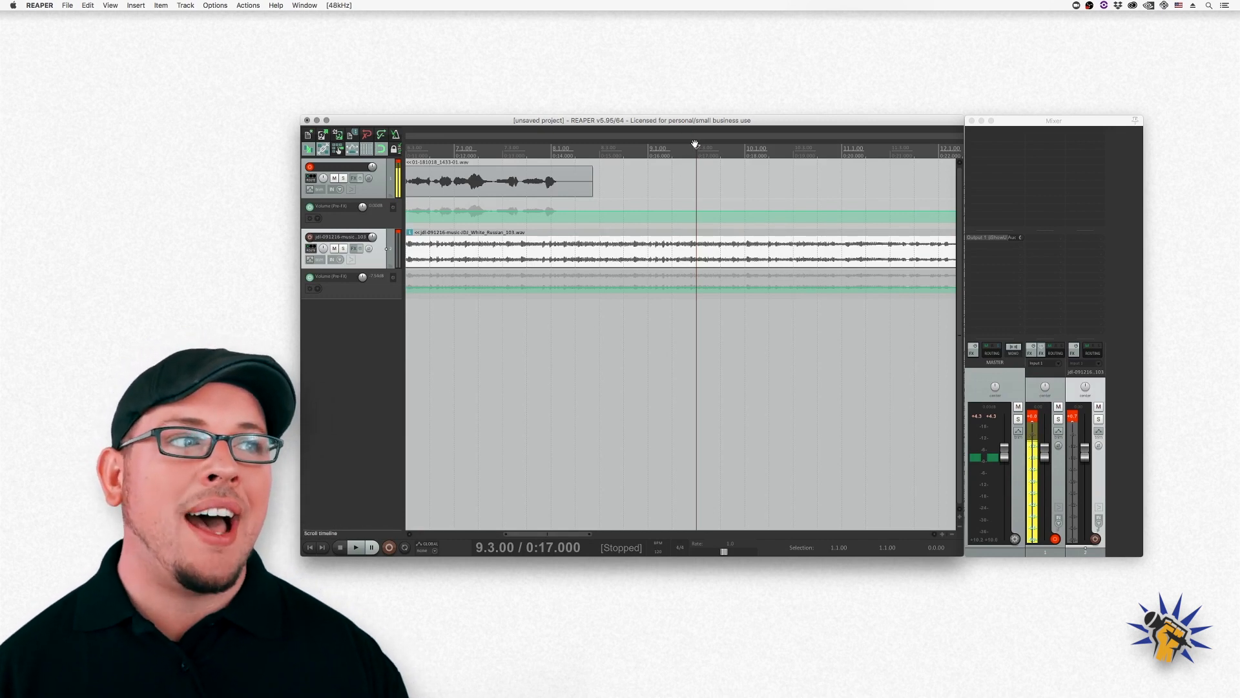
right_click(695, 251)
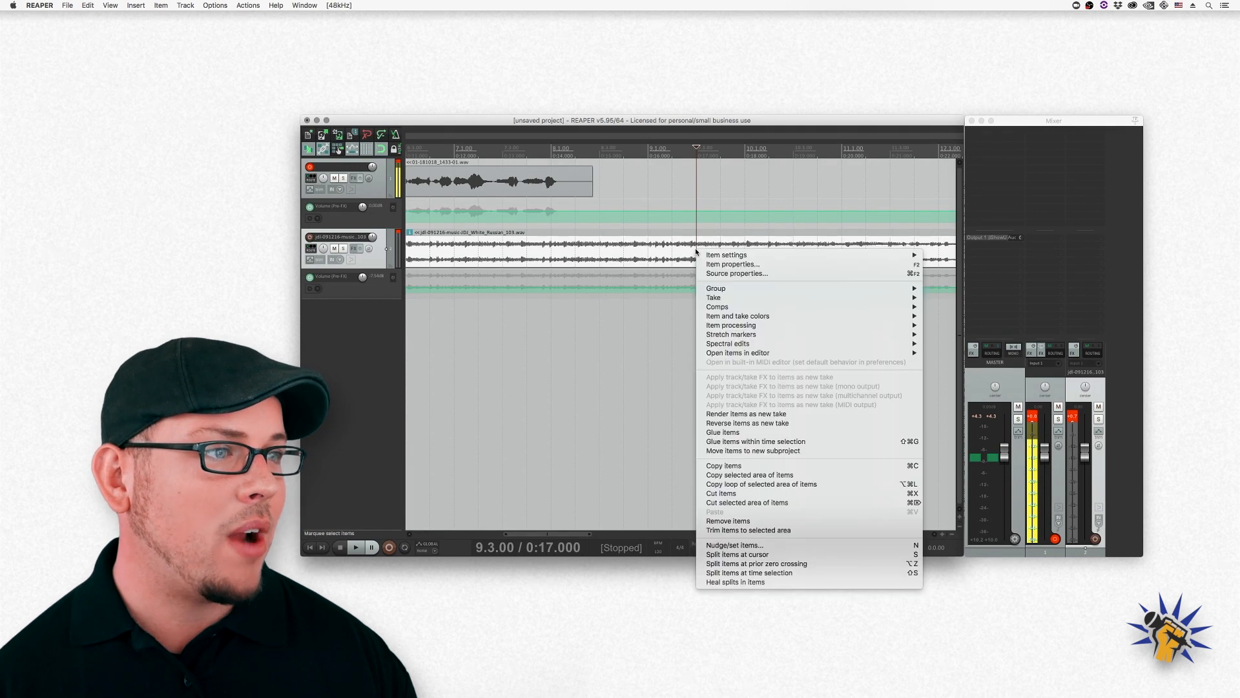
left_click(749, 555)
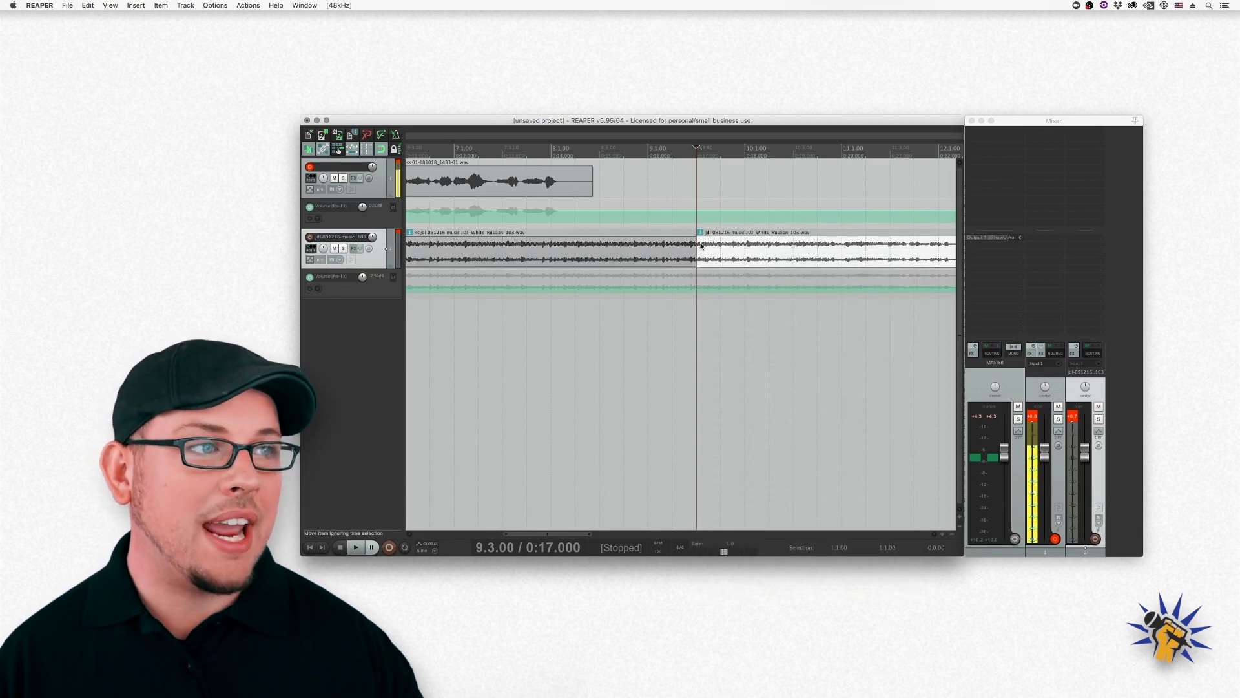
left_click(717, 253)
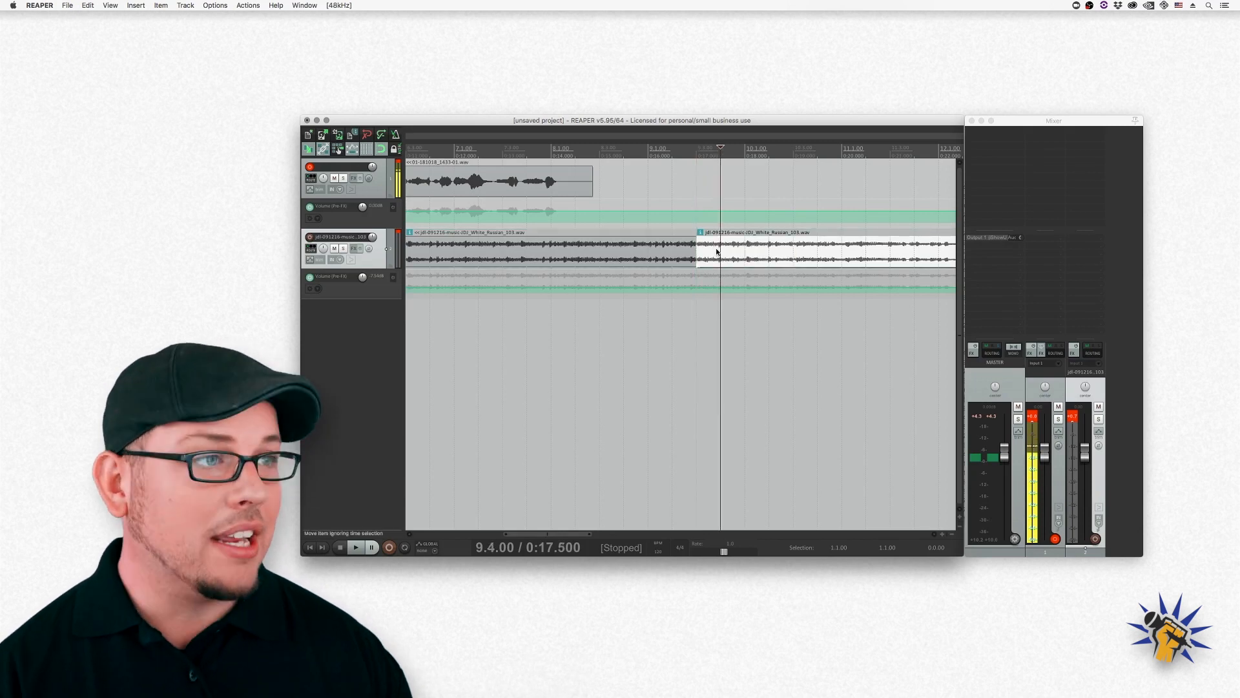
key("Delete")
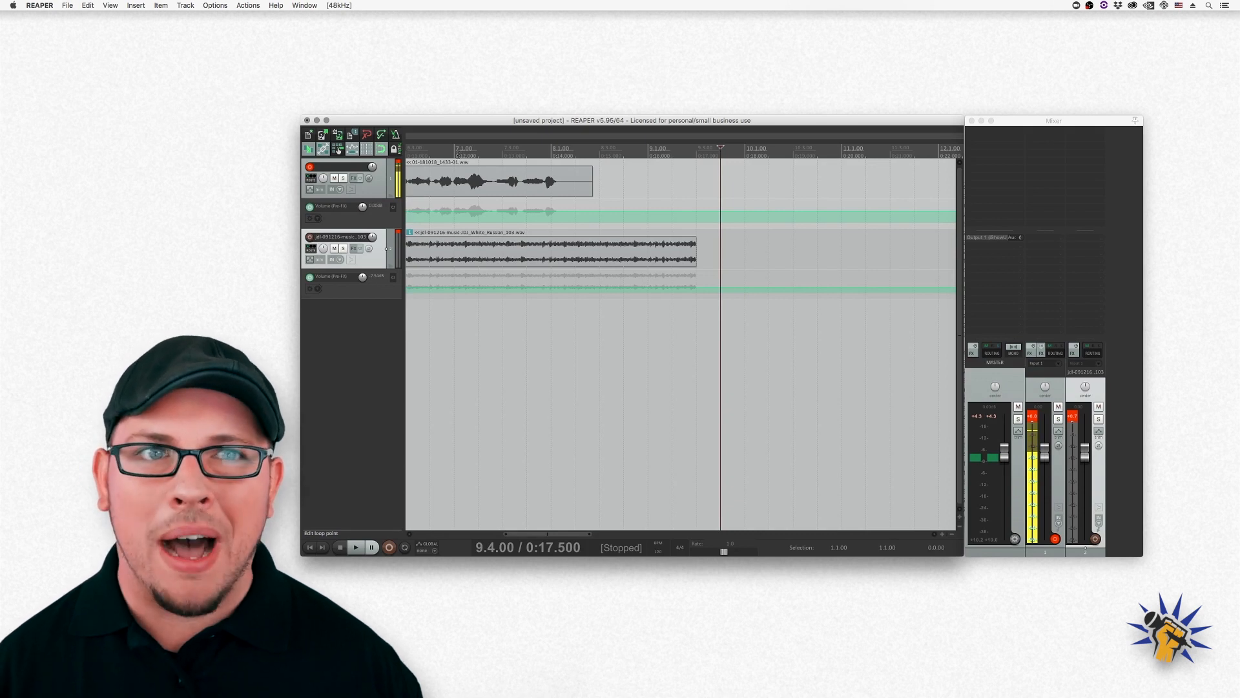
Step: Play the end of the mix from 0:11.500 to check the shortened music
left_click(429, 150)
key("space")
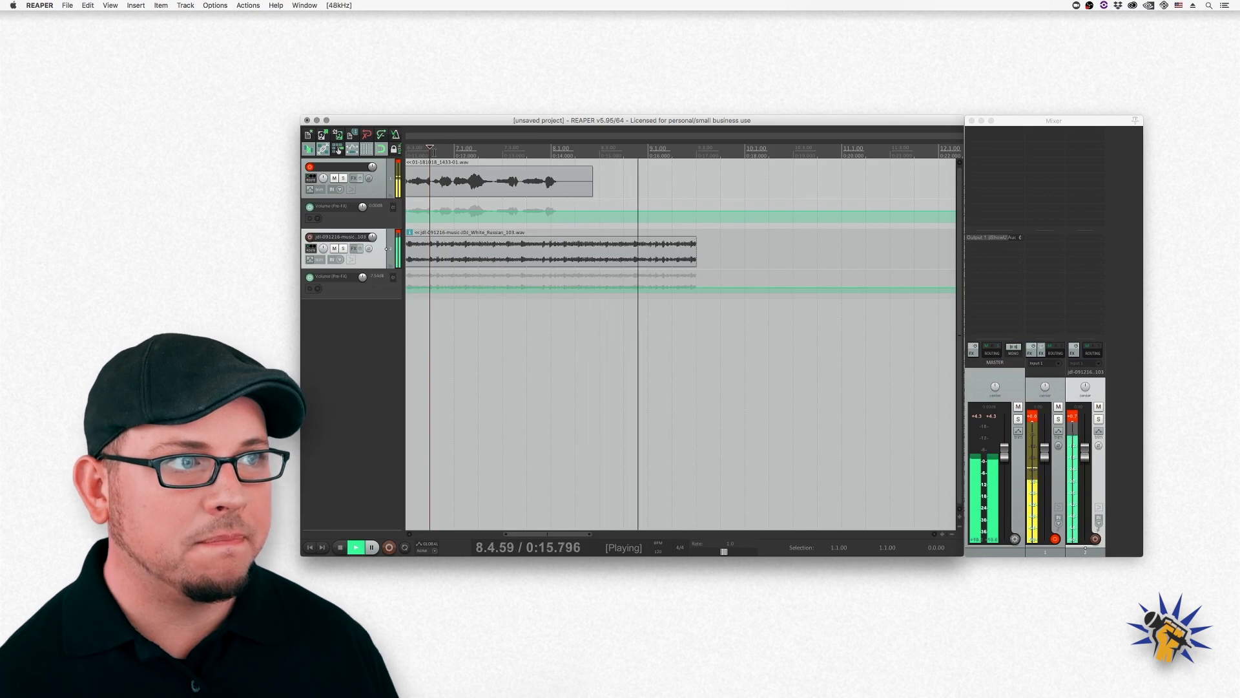
key("space")
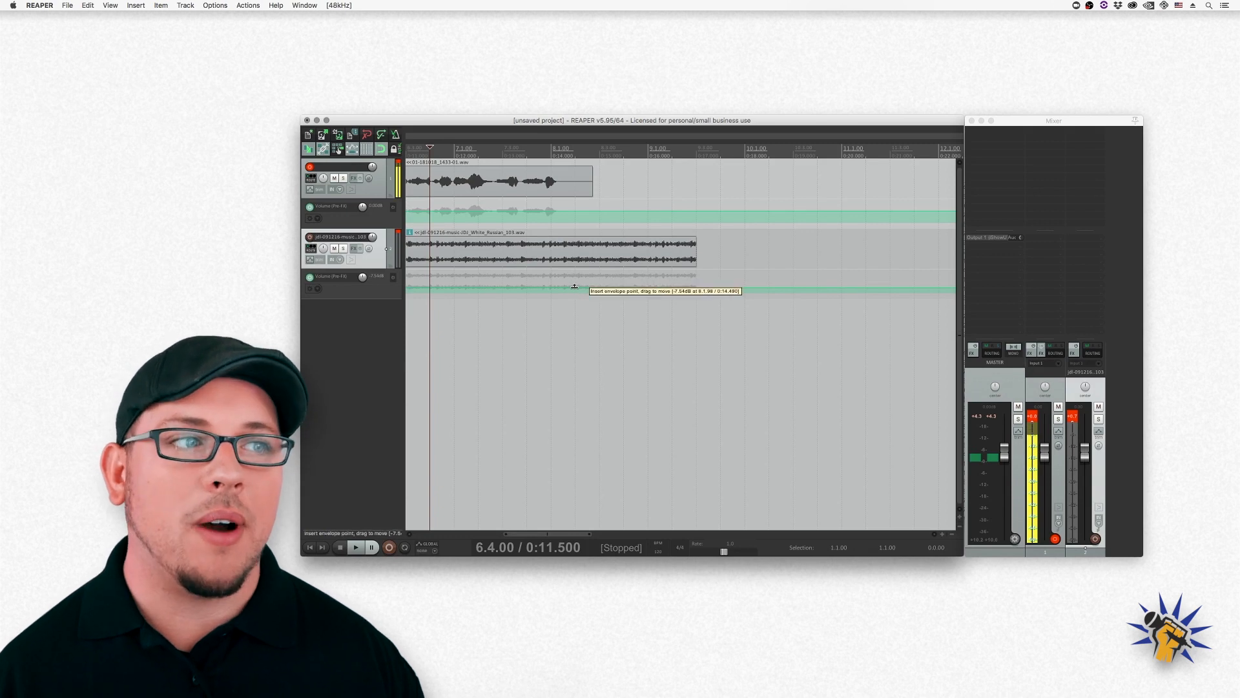
Step: Try fading out the music with volume envelope points at 0:14.000 and 0:17.000, the second lowered to -inf dB, and delete both points
left_click(546, 288)
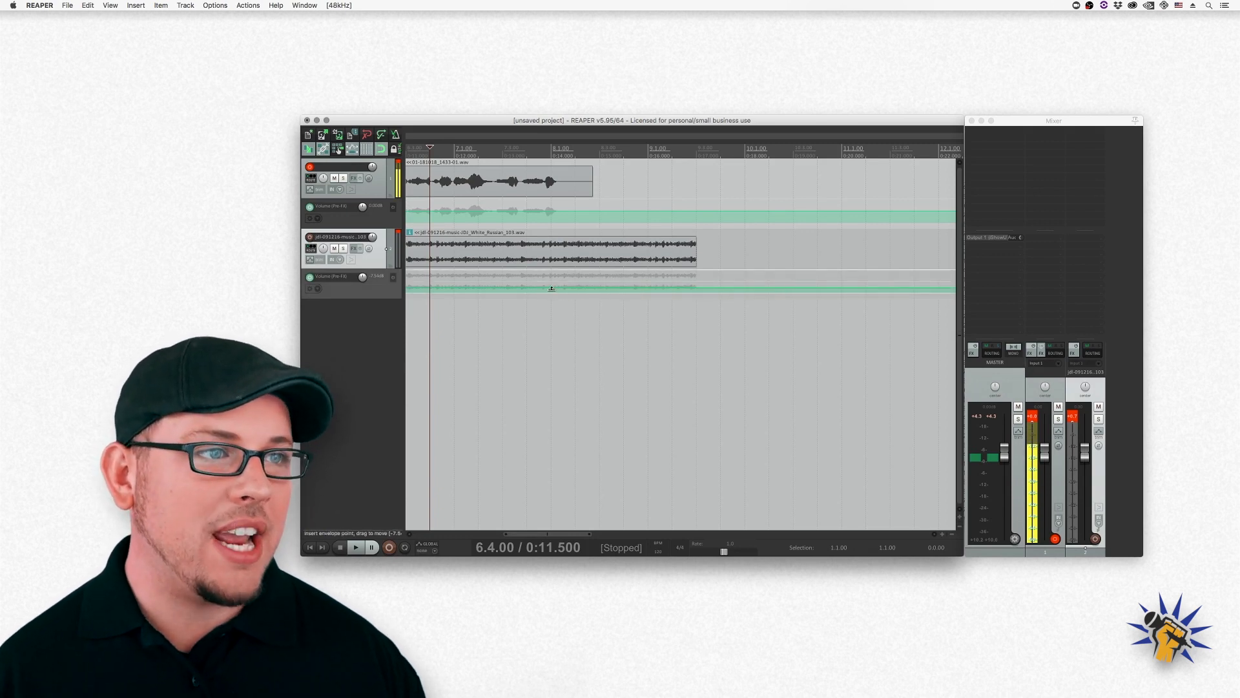
left_click_drag(551, 289, 696, 288)
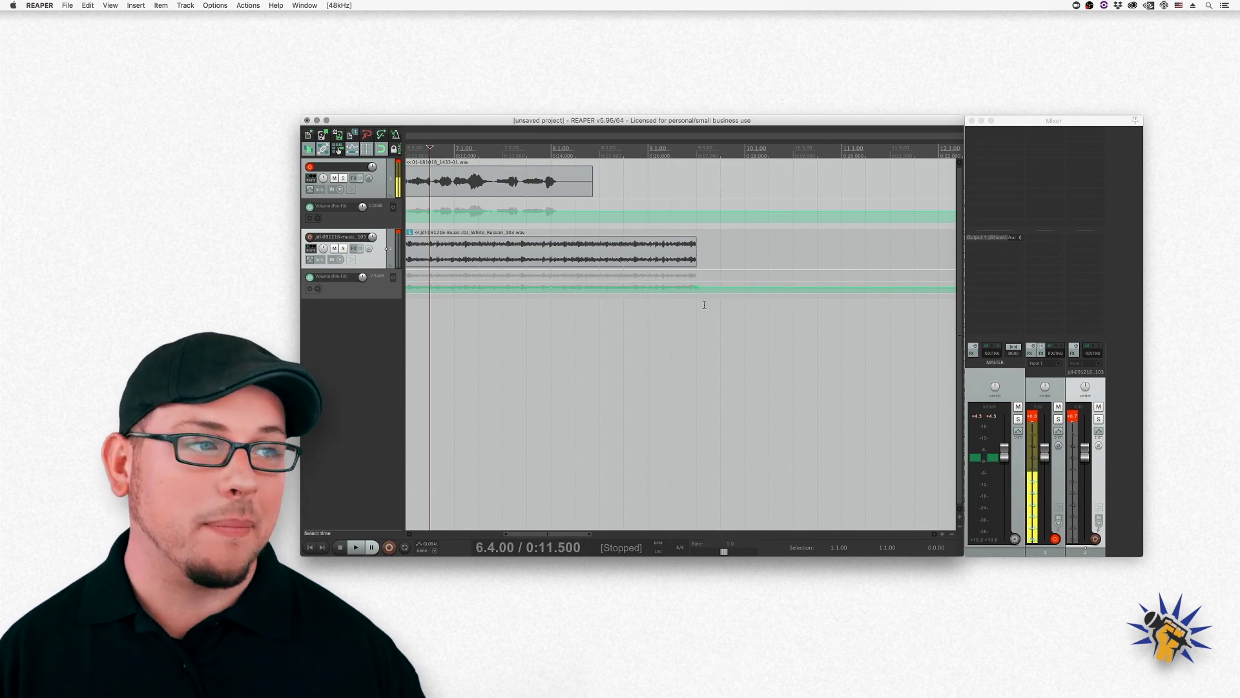
left_click_drag(697, 288, 687, 464)
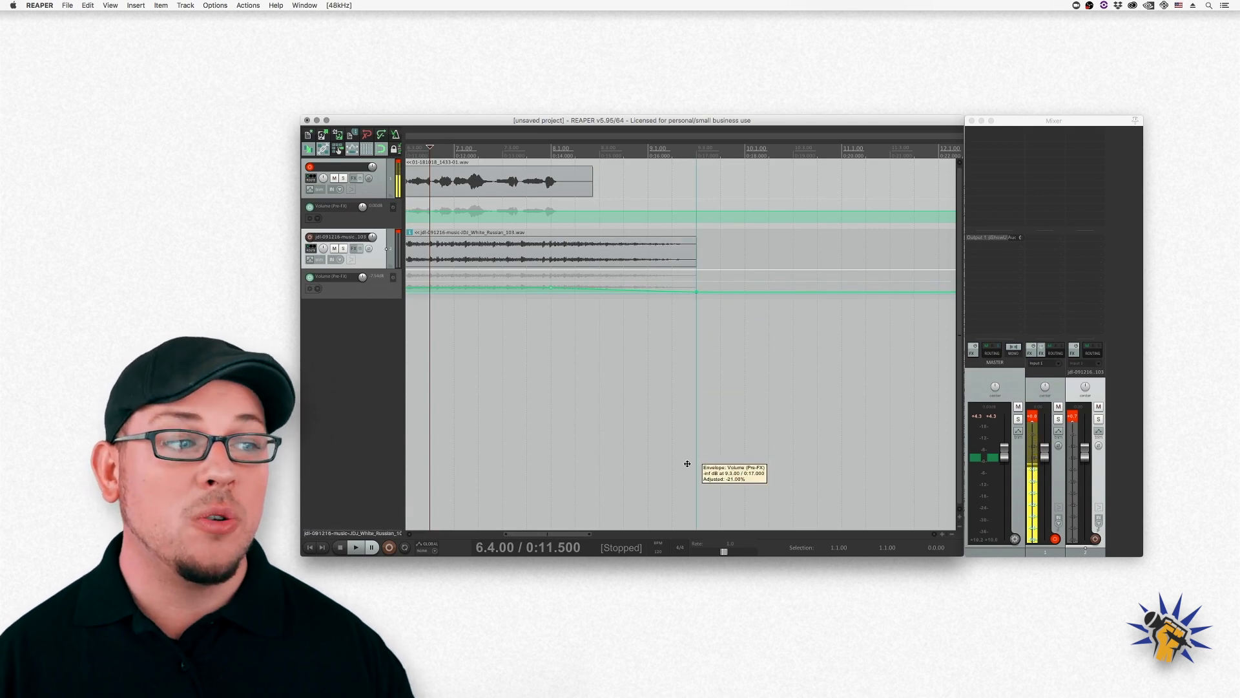
left_click_drag(686, 463, 687, 463)
left_click(446, 153)
key("space")
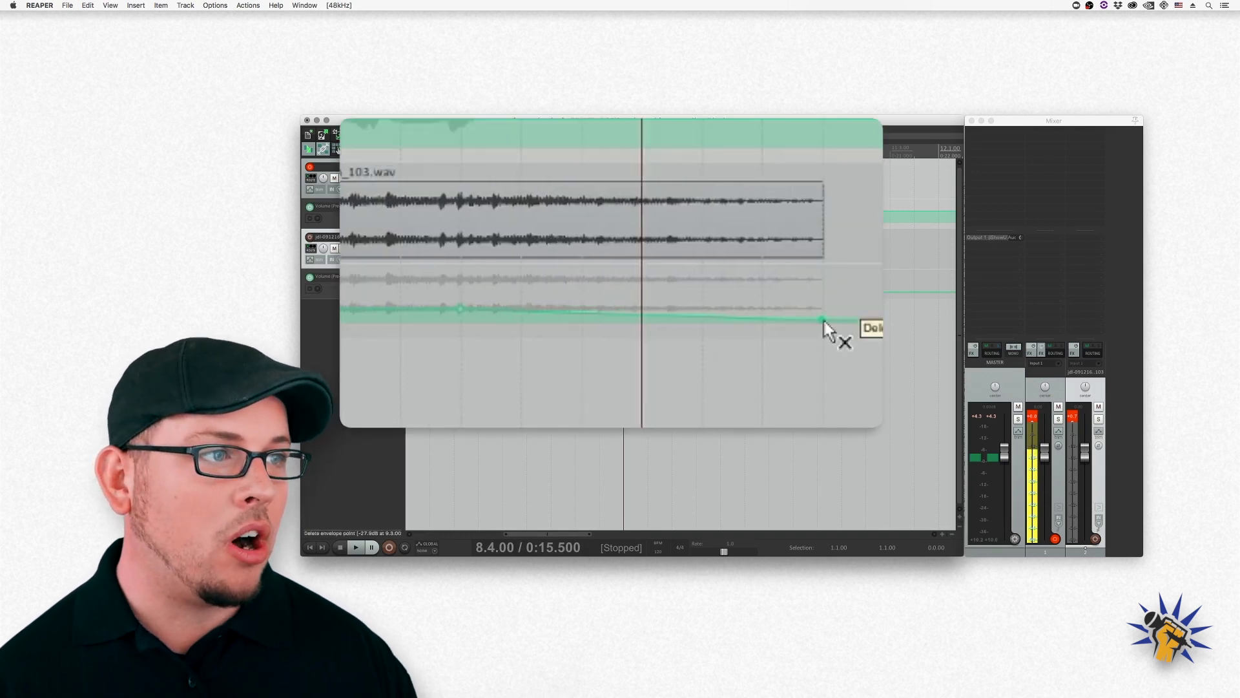
left_click(464, 310, "alt")
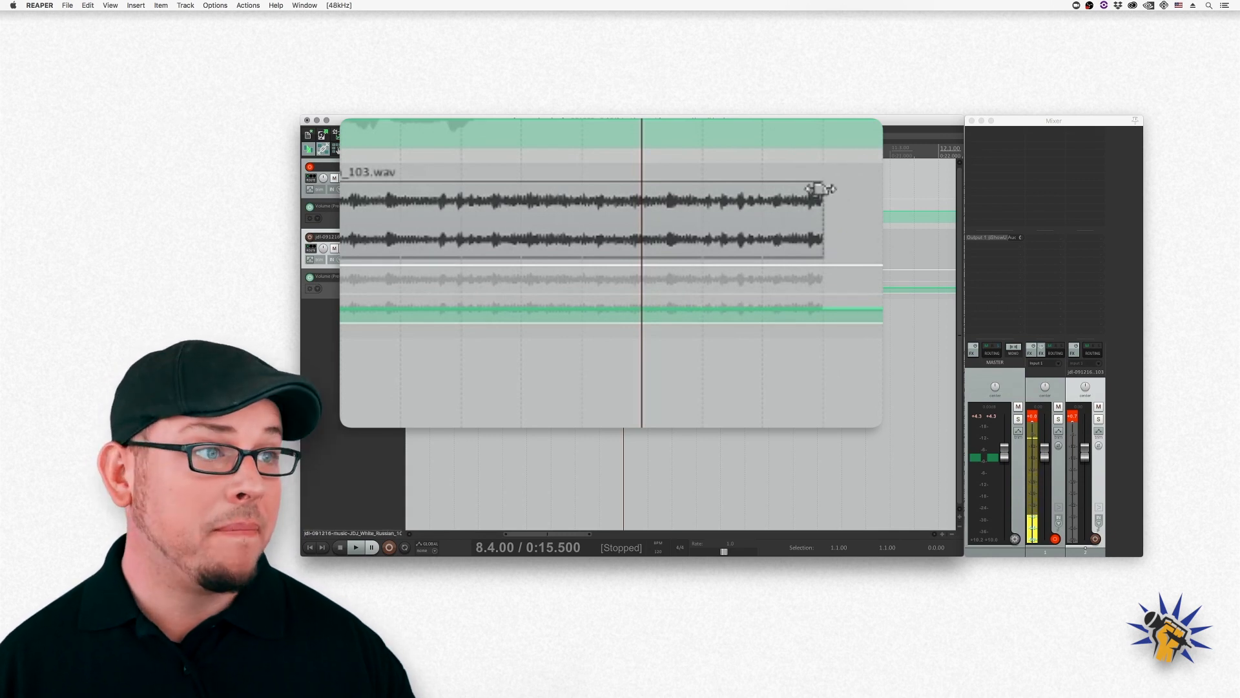
Step: Add an item fade-out to the end of the music item and lengthen it so it starts at about 0:04.500
left_click_drag(819, 189, 405, 244)
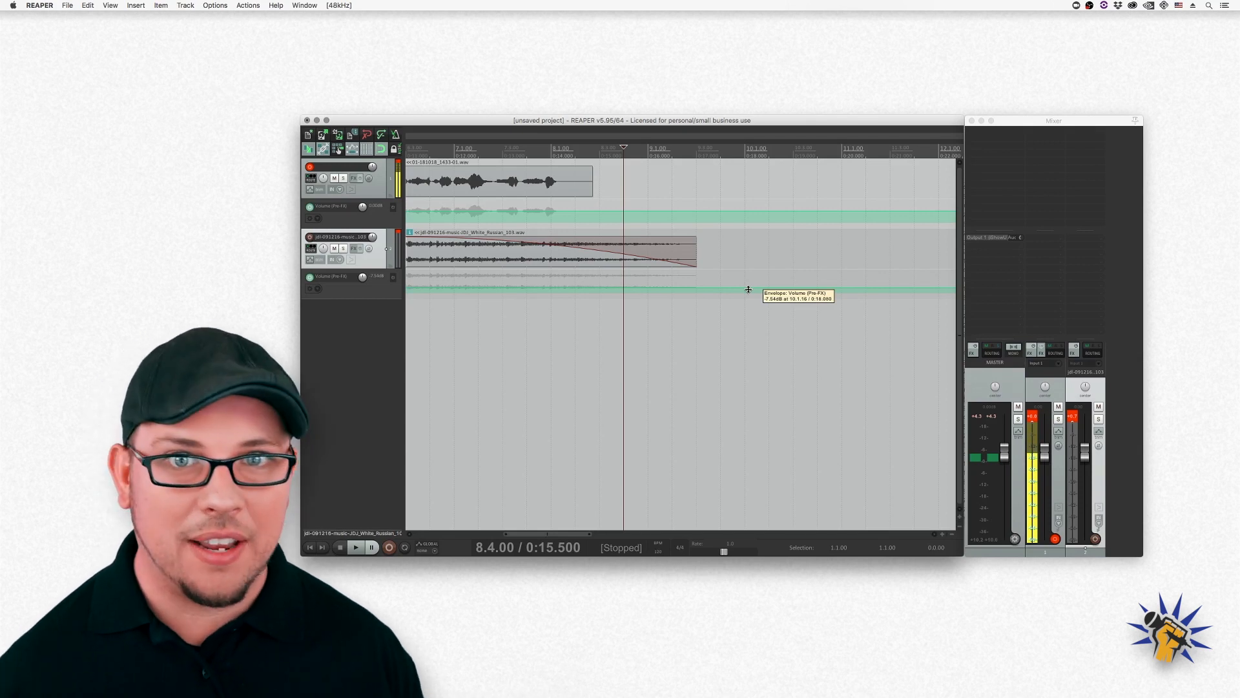
scroll(672, 294, "left", 5)
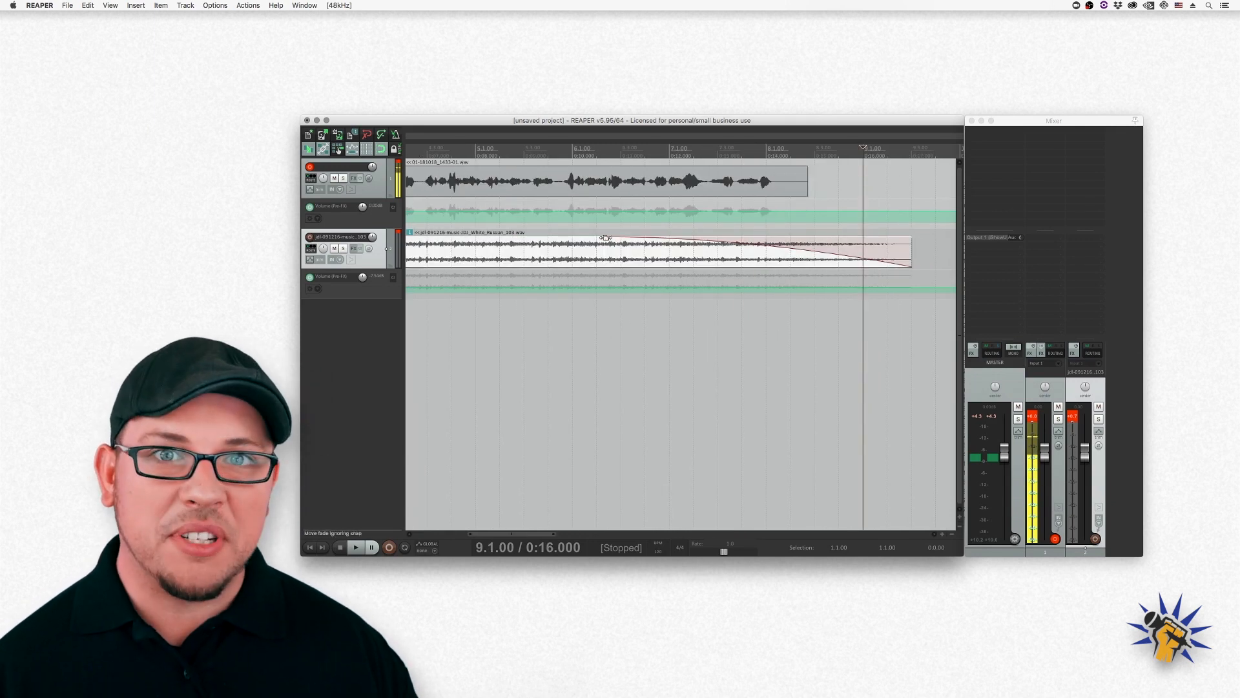
left_click_drag(606, 238, 437, 241)
scroll(725, 257, "left", 5)
scroll(723, 256, "right", 6)
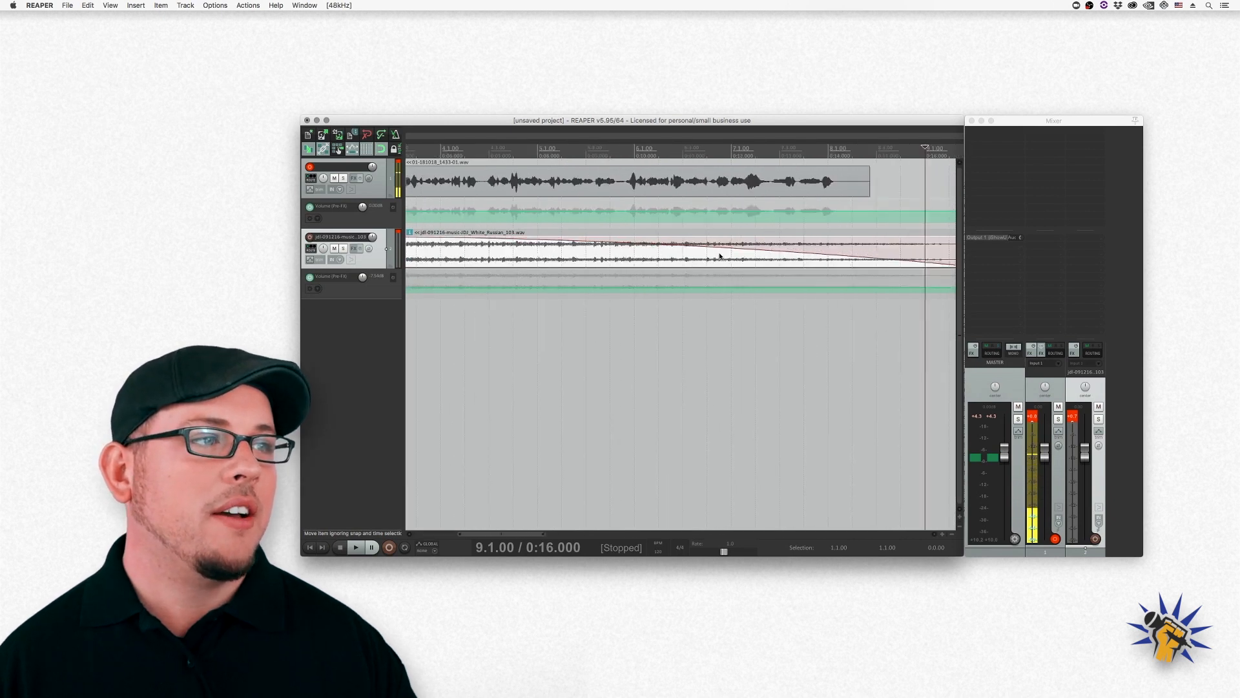
scroll(721, 257, "right", 4)
scroll(776, 300, "right", 2)
Step: Play the mix from 0:04.500 through the end of the voice to check the music's long fade-out
scroll(771, 310, "left", 10)
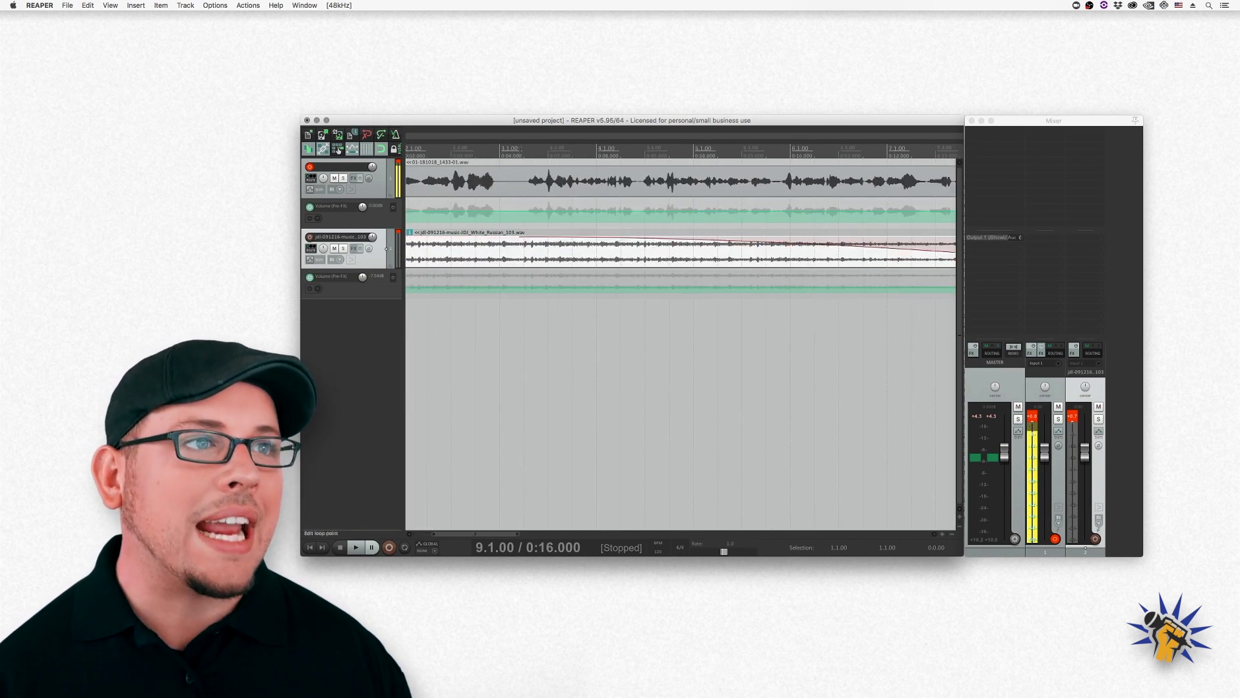
left_click(522, 153)
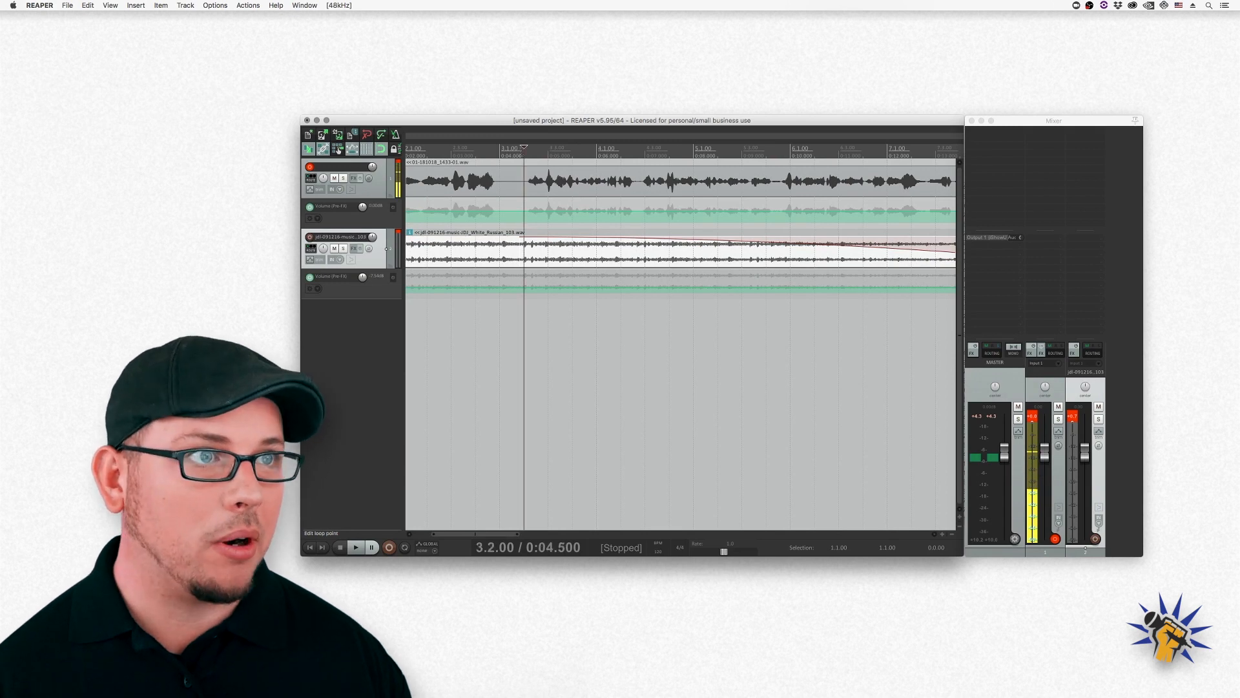
key("space")
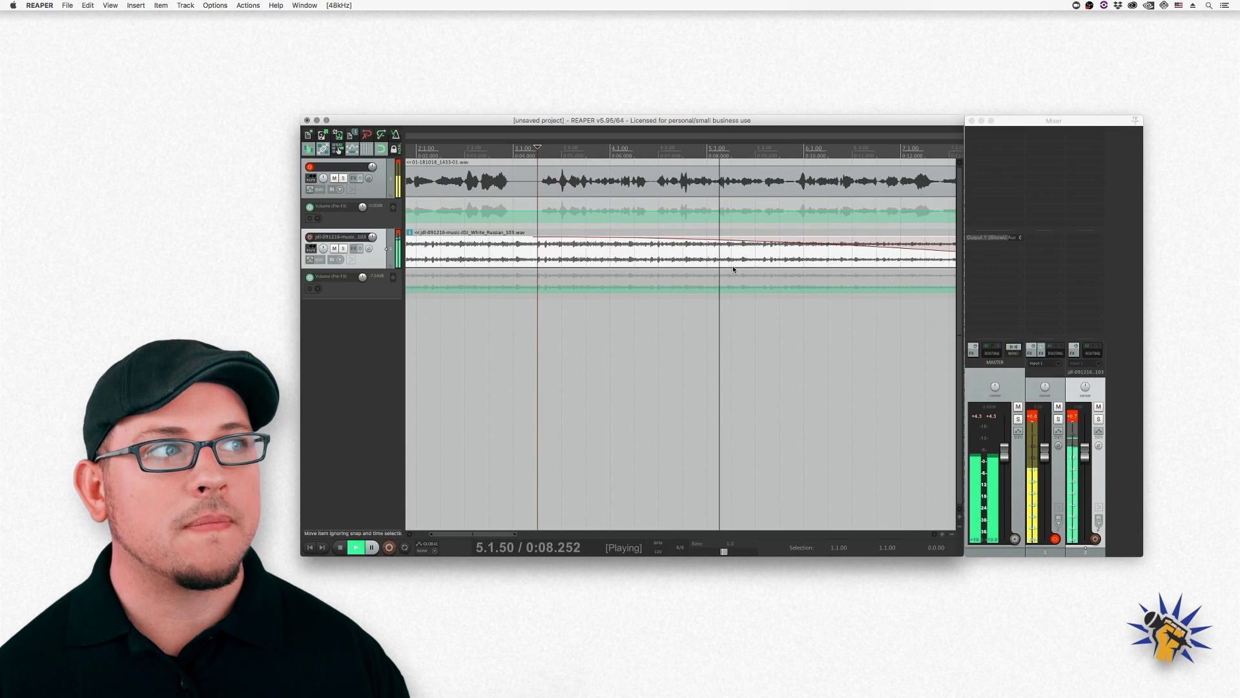
scroll(732, 265, "right", 8)
scroll(730, 267, "right", 1)
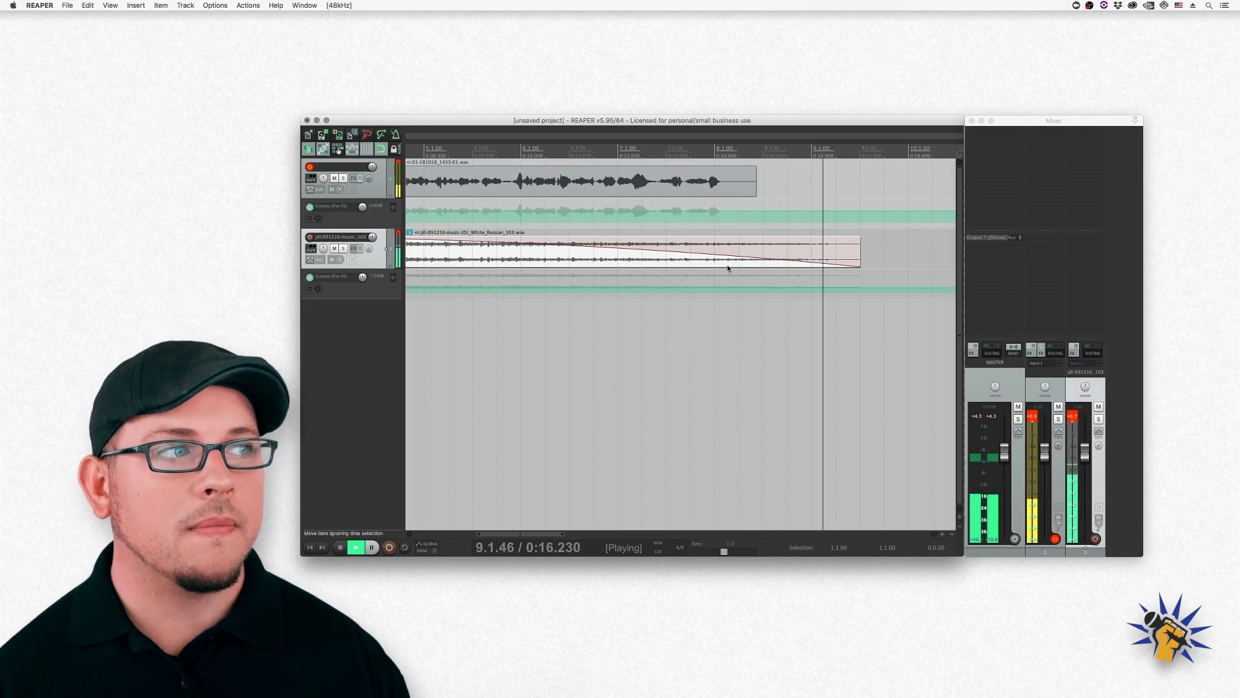
key("space")
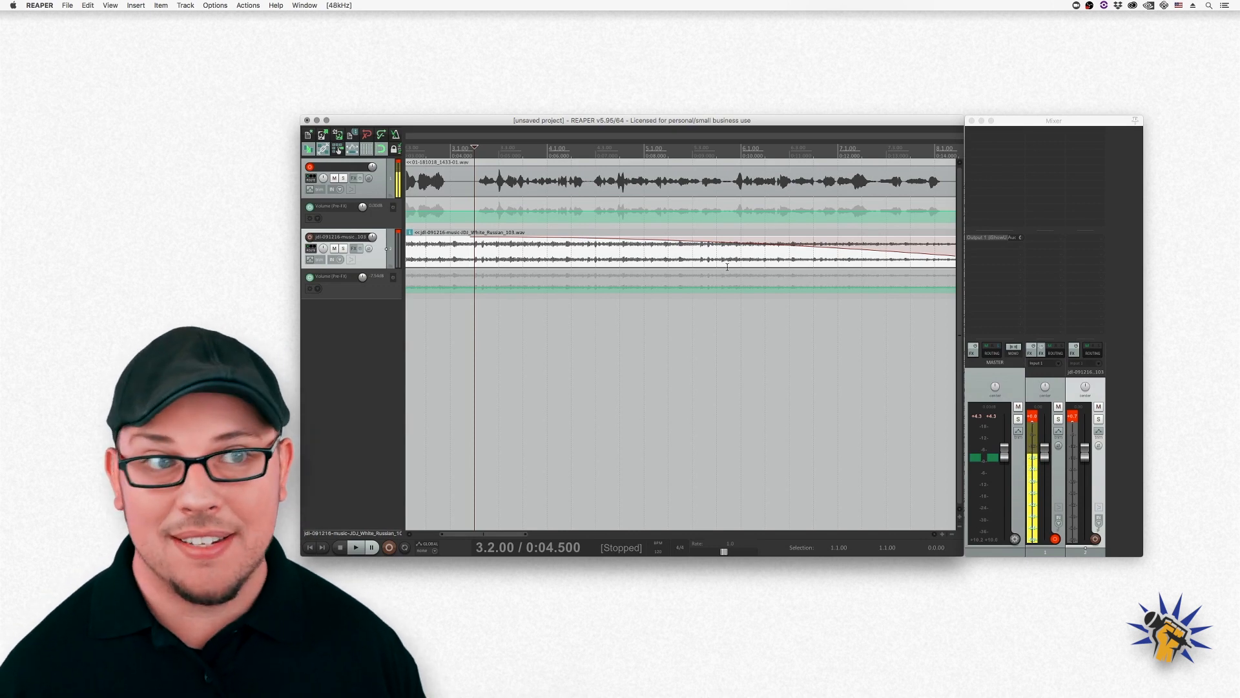
Step: Select the voice item and play from 0:04.500 to locate the passage to cut
scroll(730, 252, "right", 5)
scroll(698, 242, "left", 10)
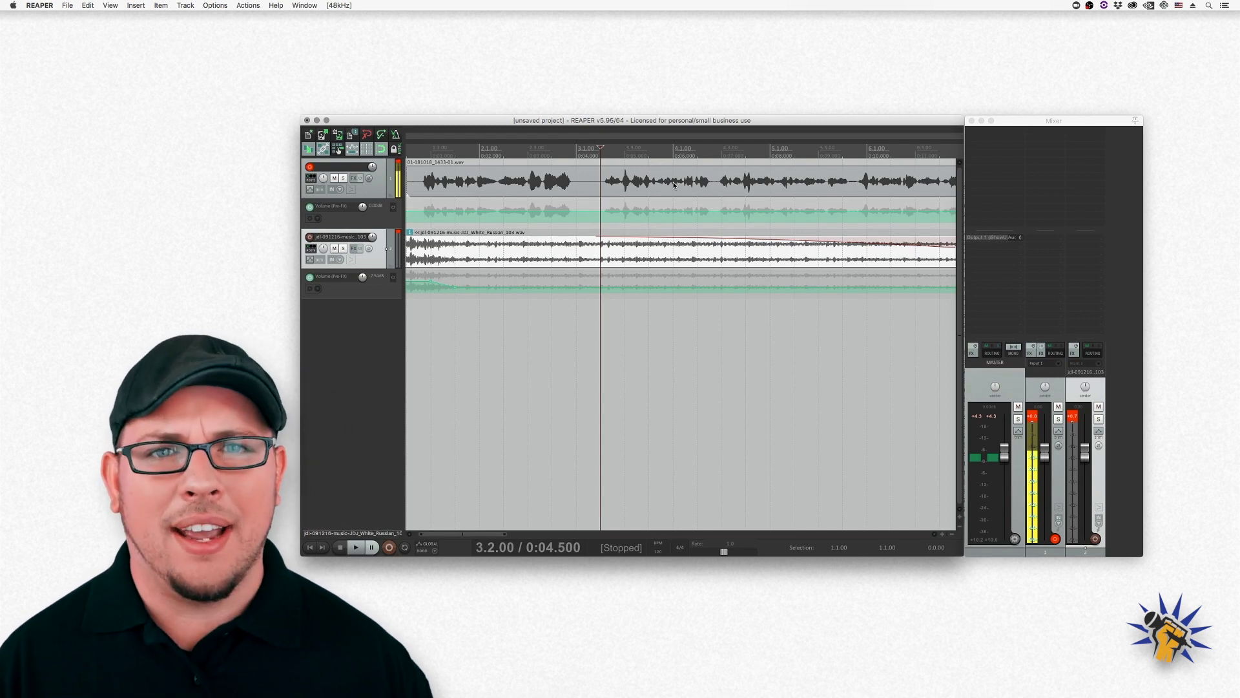
left_click(600, 175)
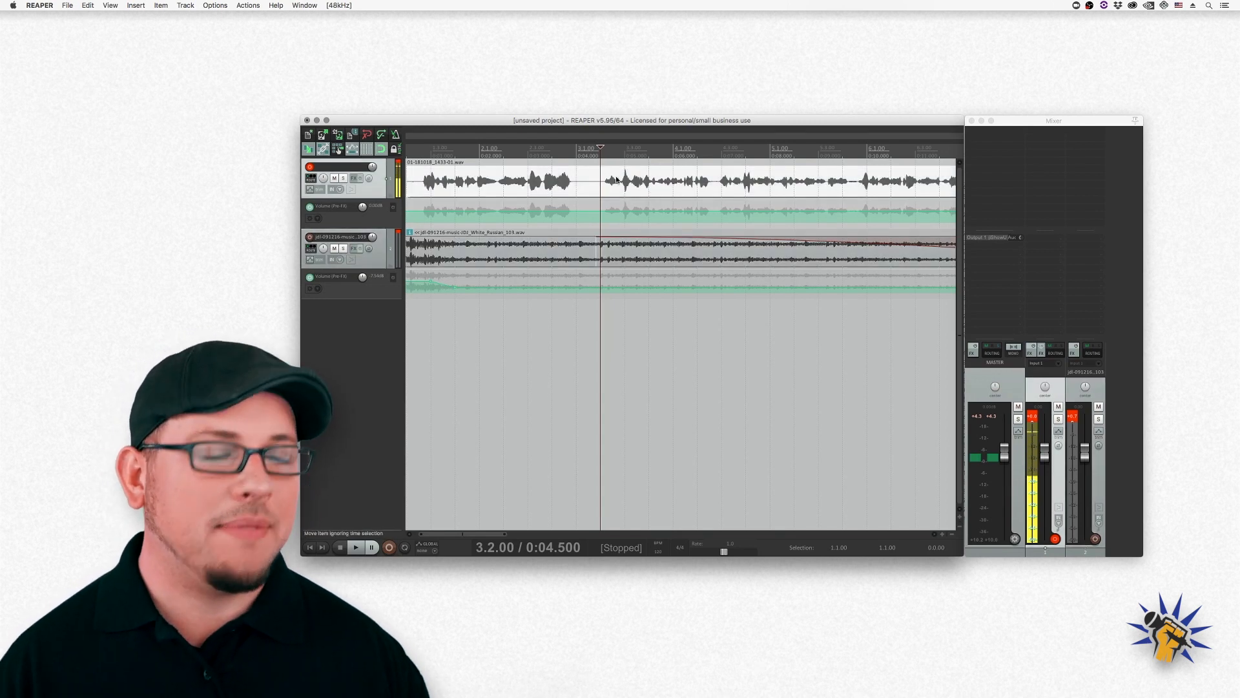
scroll(607, 176, "right", 5)
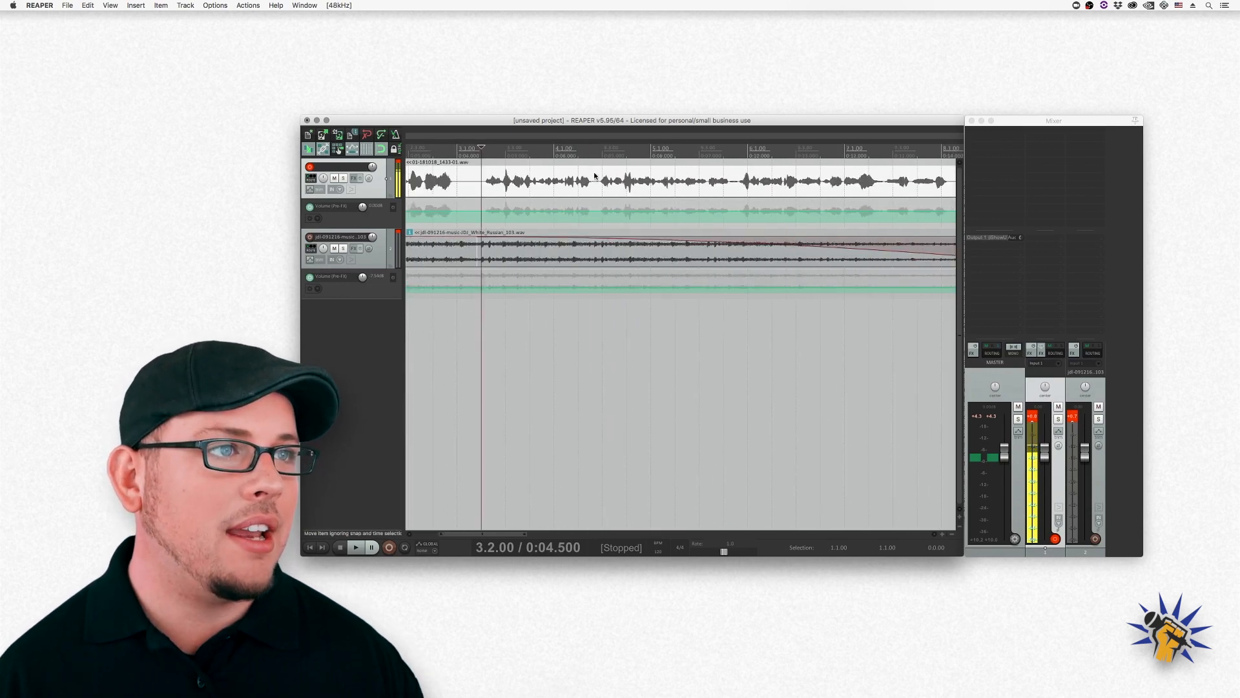
key("space")
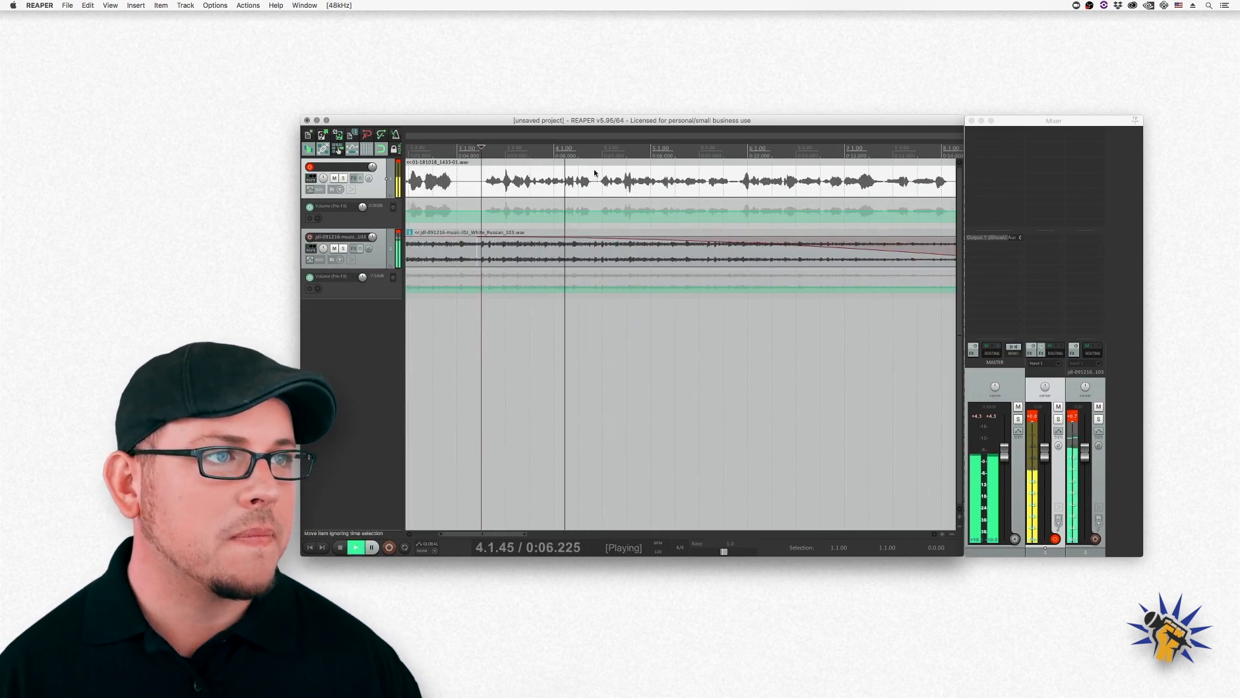
scroll(644, 168, "left", 3)
scroll(644, 169, "left", 3)
scroll(716, 203, "right", 12)
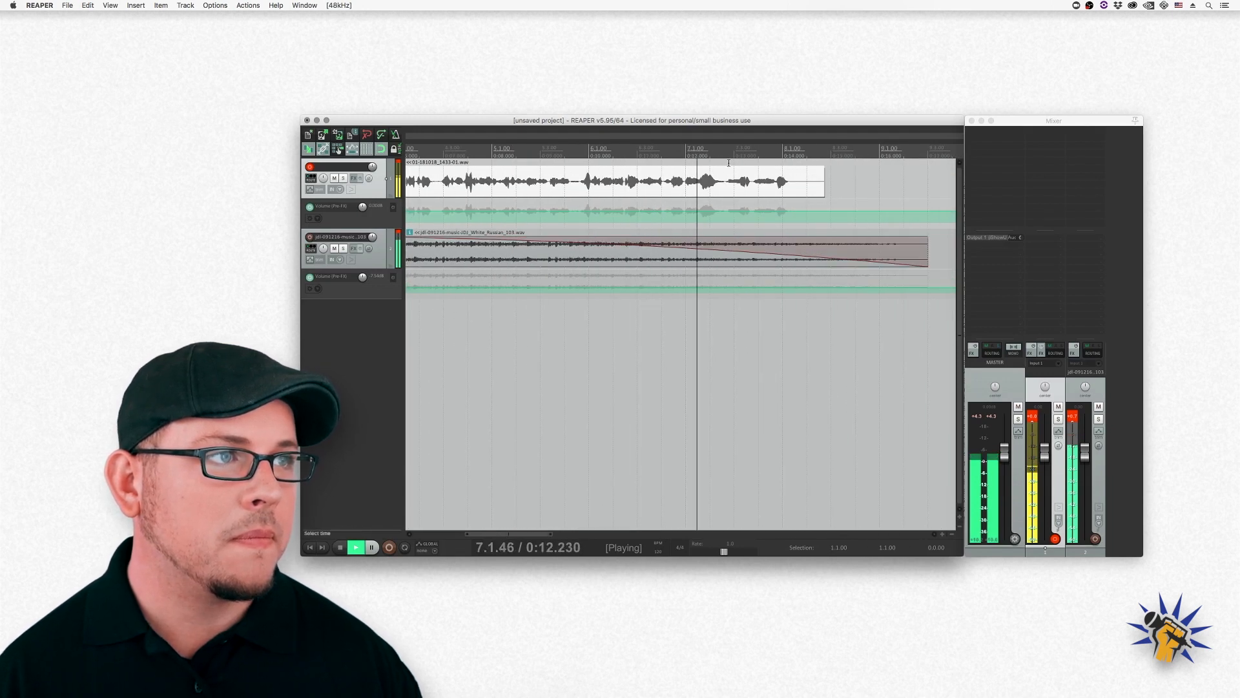
key("space")
Step: Select the time range from about 5.4.68 to 7.2.66, split the voice item at that selection, and delete the middle section
left_click_drag(582, 201, 725, 200)
left_click(651, 185)
right_click(664, 187)
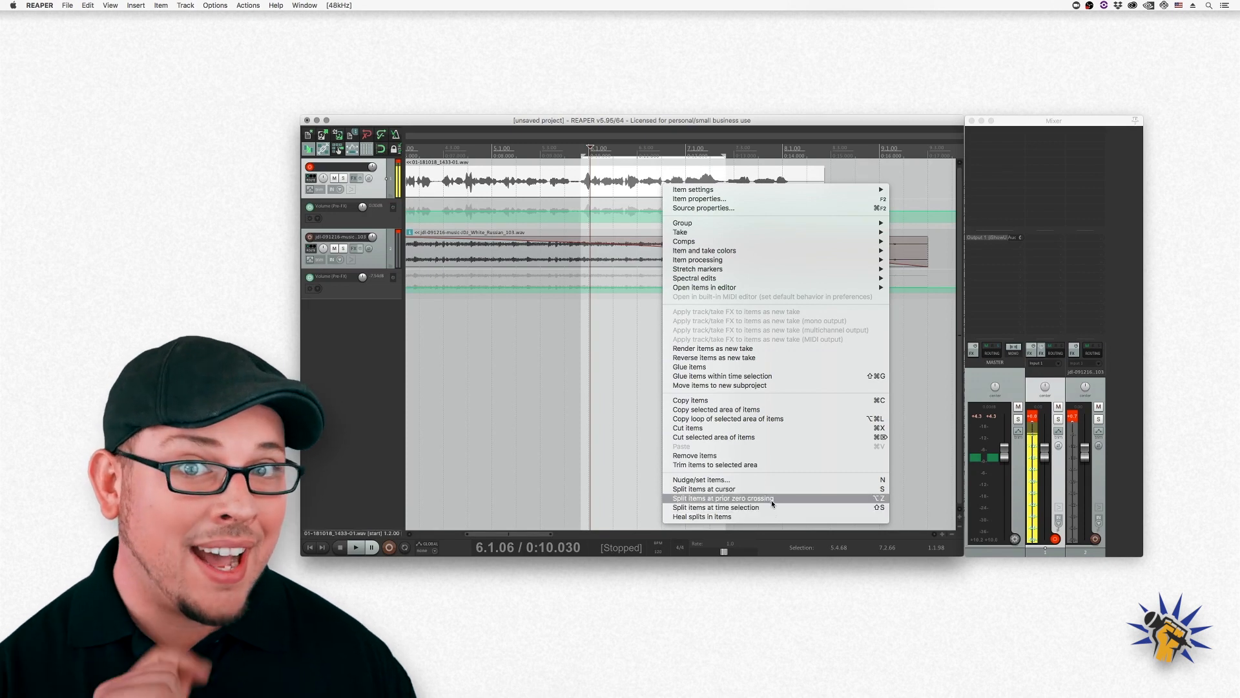
left_click(545, 482)
key("shift+s")
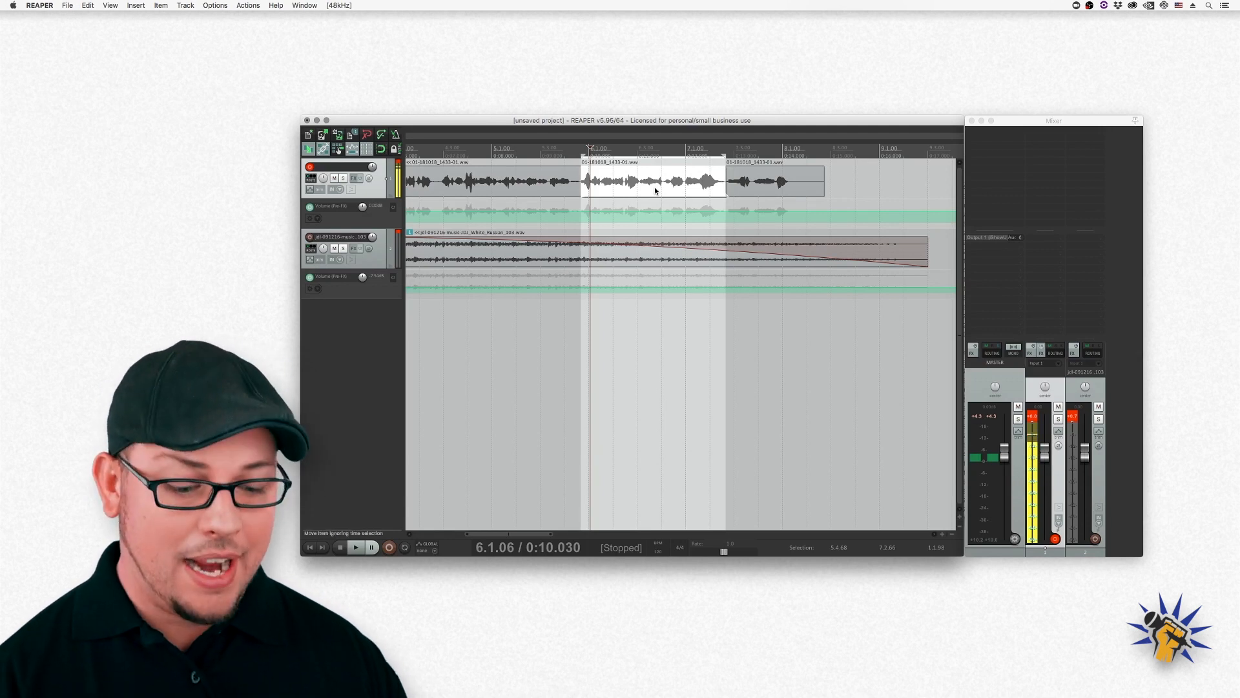
key("Delete")
Step: Move the remaining end piece of the voice earlier to close the gap, and remove the time selection
left_click_drag(761, 190, 614, 189)
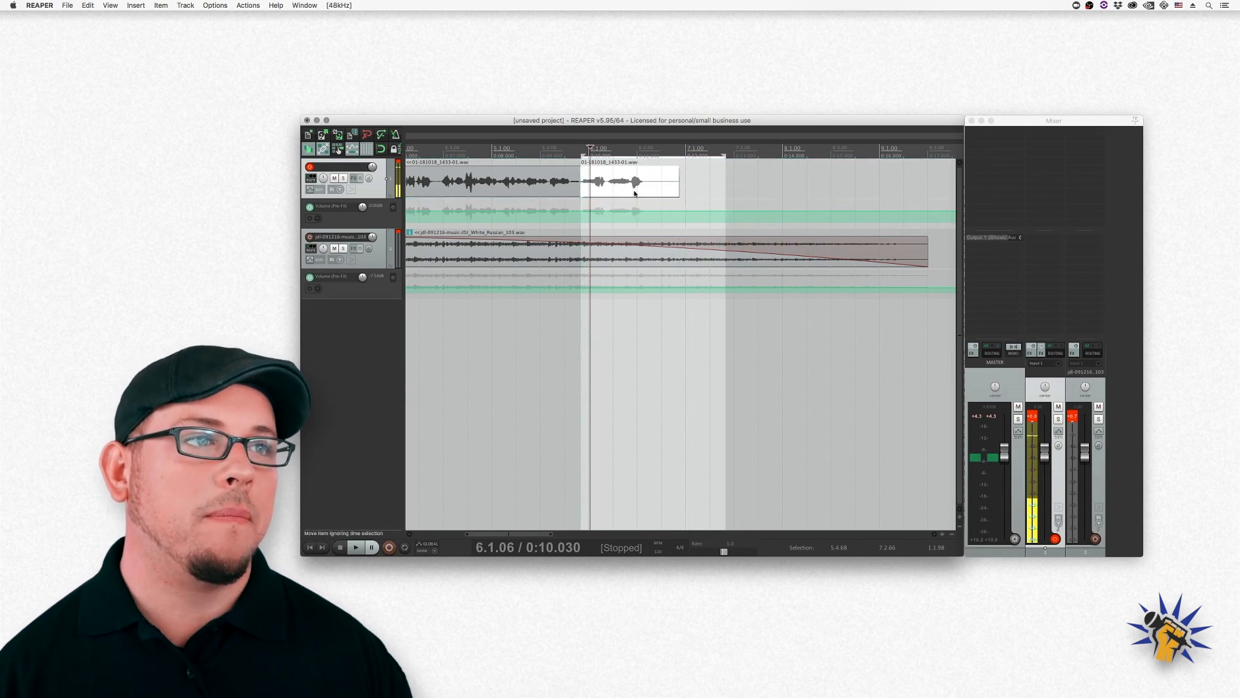
left_click(787, 185)
right_click(752, 183)
left_click(743, 171)
left_click(743, 171)
right_click(743, 170)
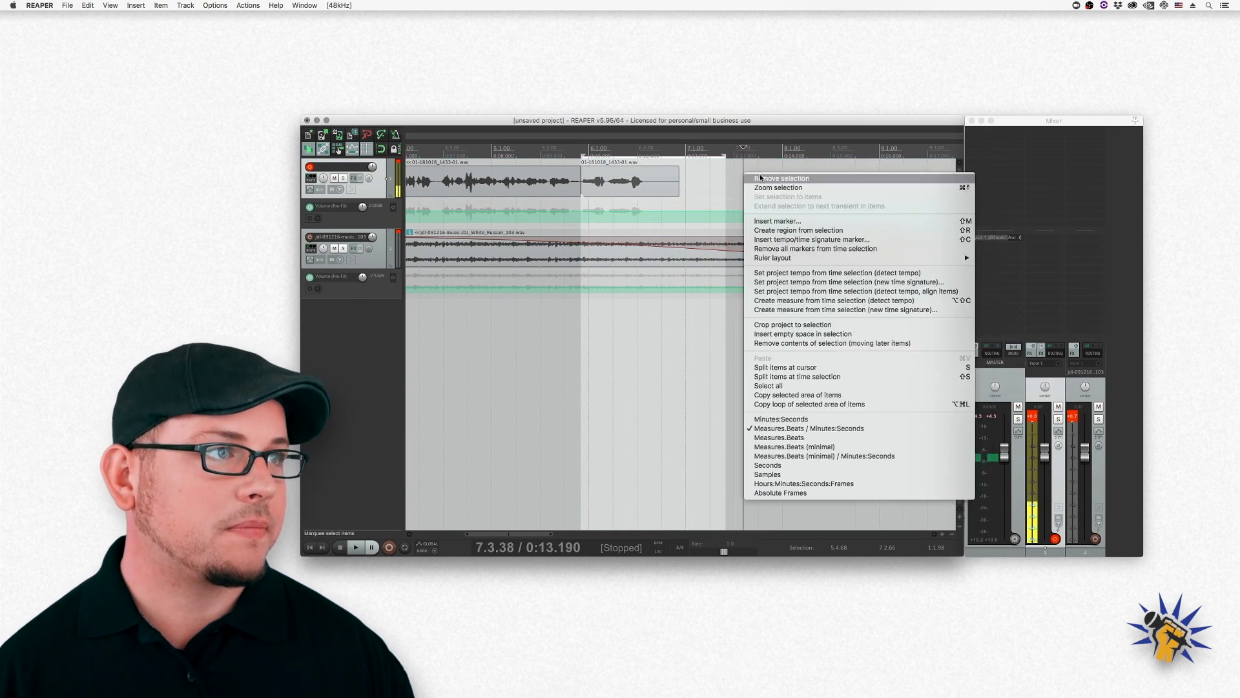
left_click(803, 176)
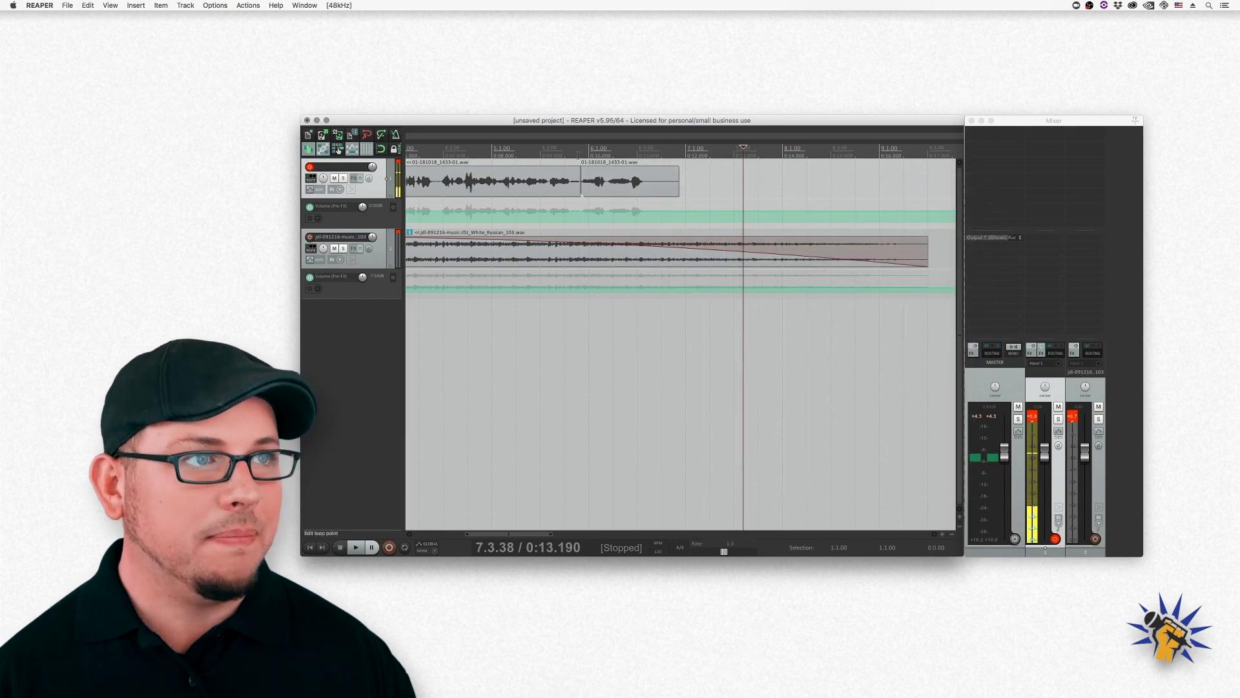
Step: Play across the voice edit from about 5.2.51, and move the end piece slightly earlier to overlap and crossfade with the first piece
left_click(529, 154)
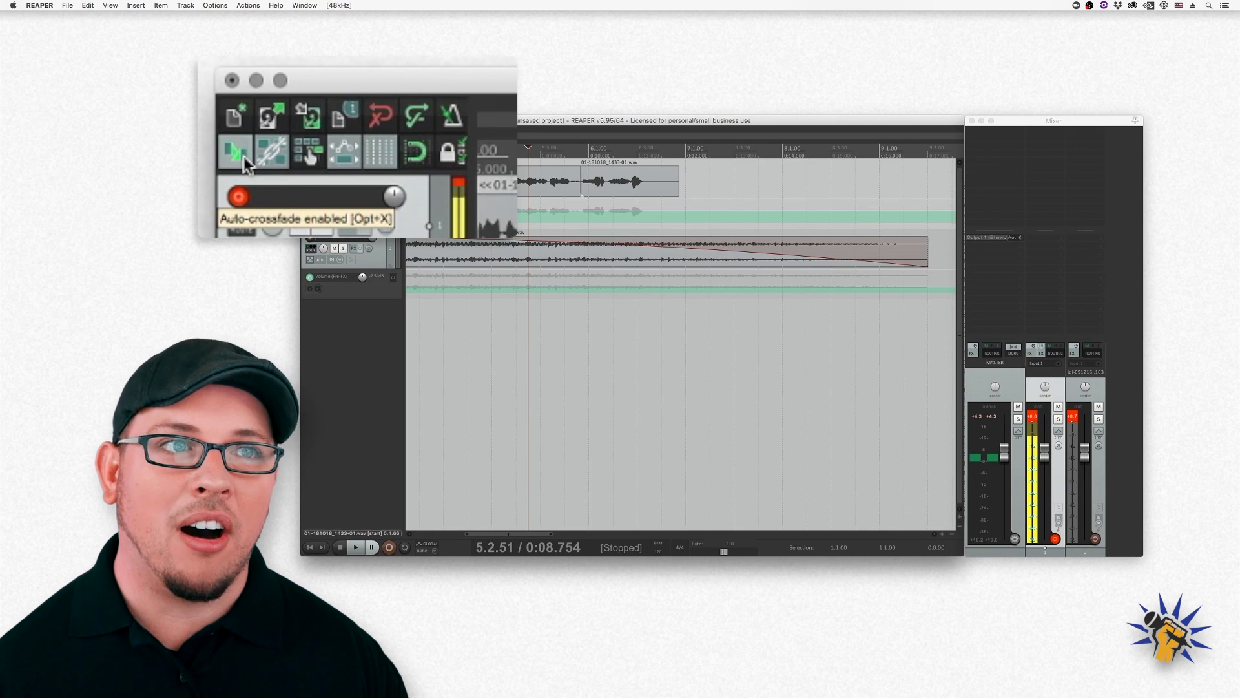
left_click_drag(627, 192, 623, 196)
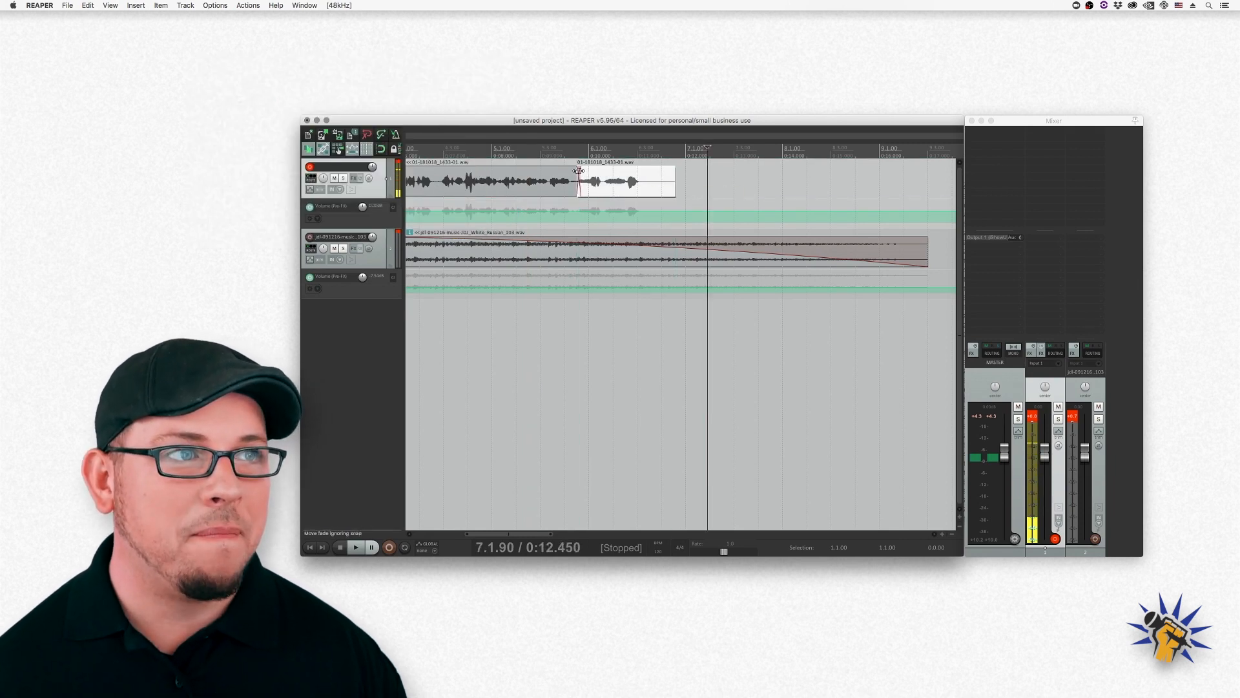
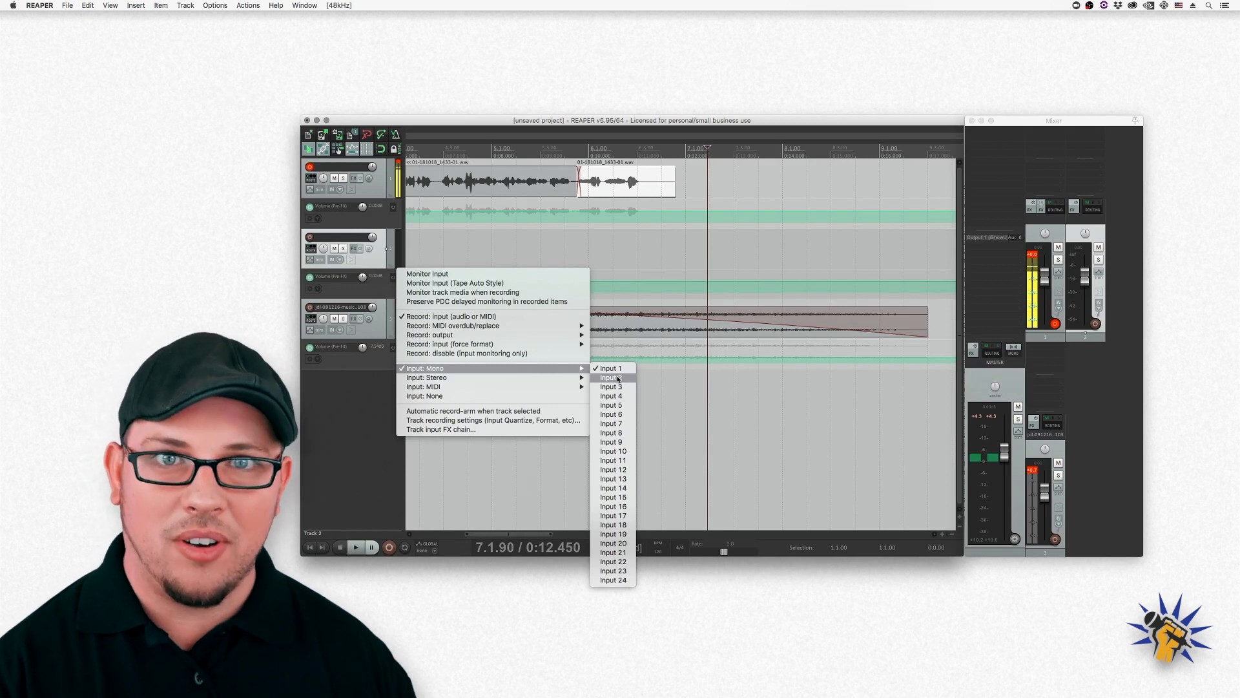
Step: Set the second track's recording input to mono Input 2 and arm the track for recording
left_click(618, 378)
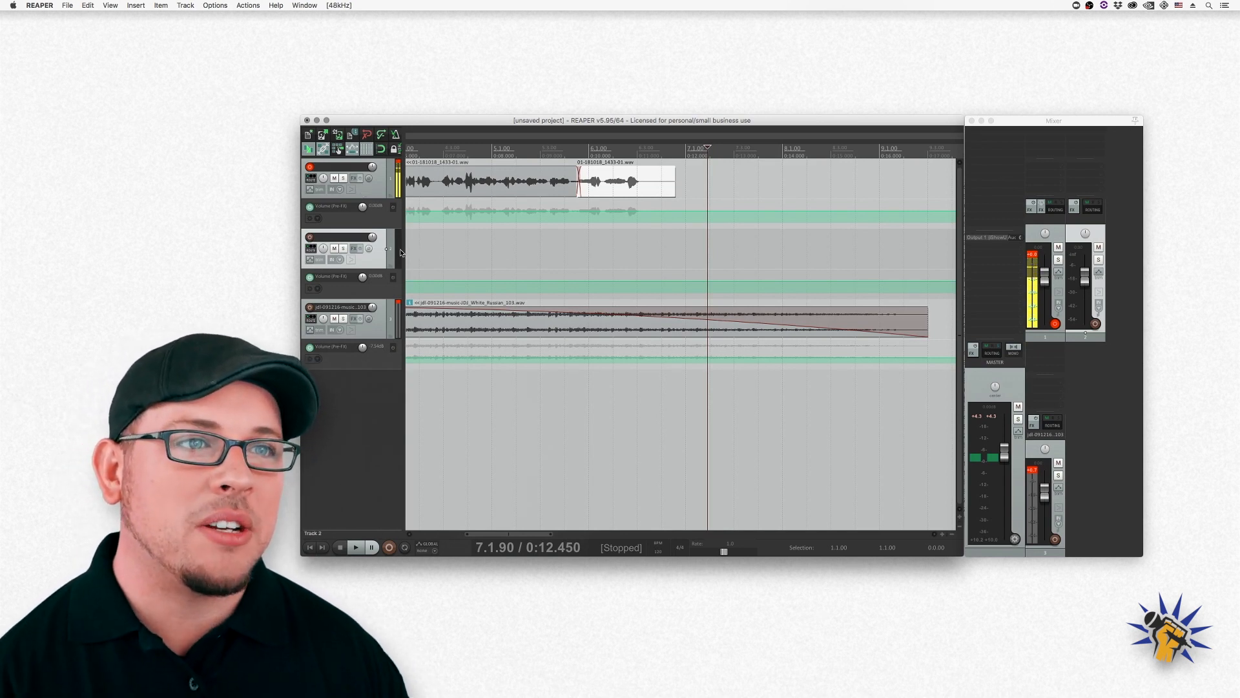
left_click(310, 237)
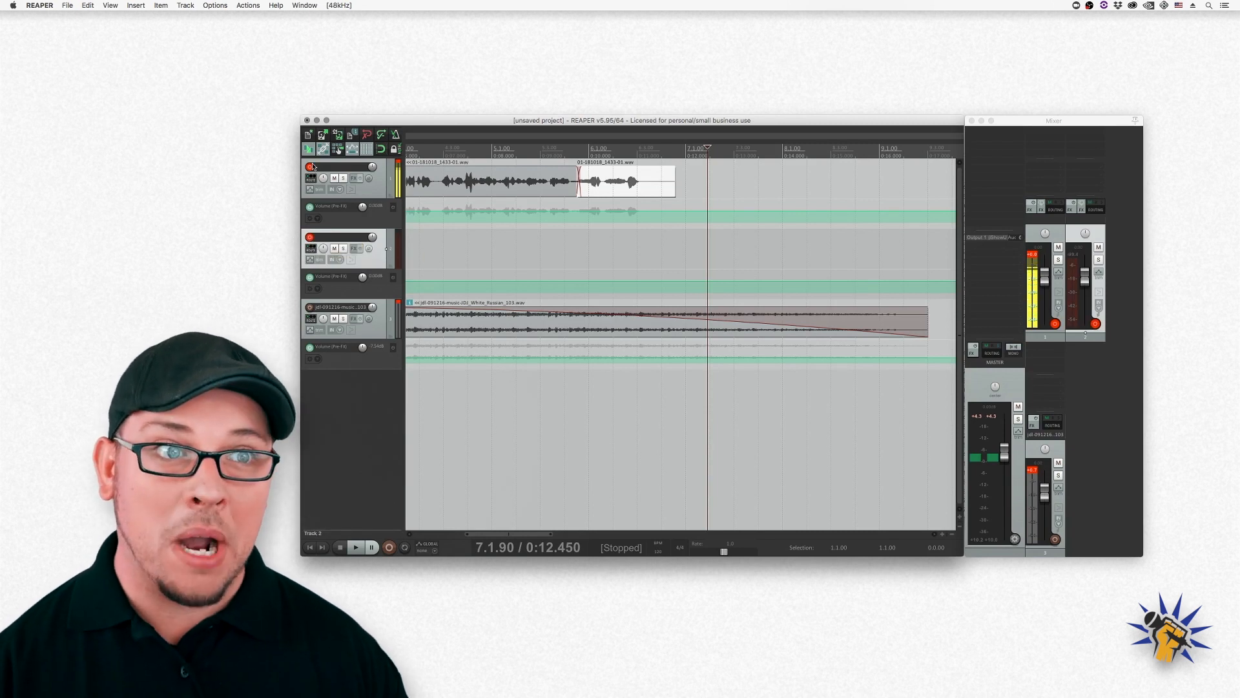
Step: Record both armed tracks together from the project start with the music track muted, and delete the second track
key("Home")
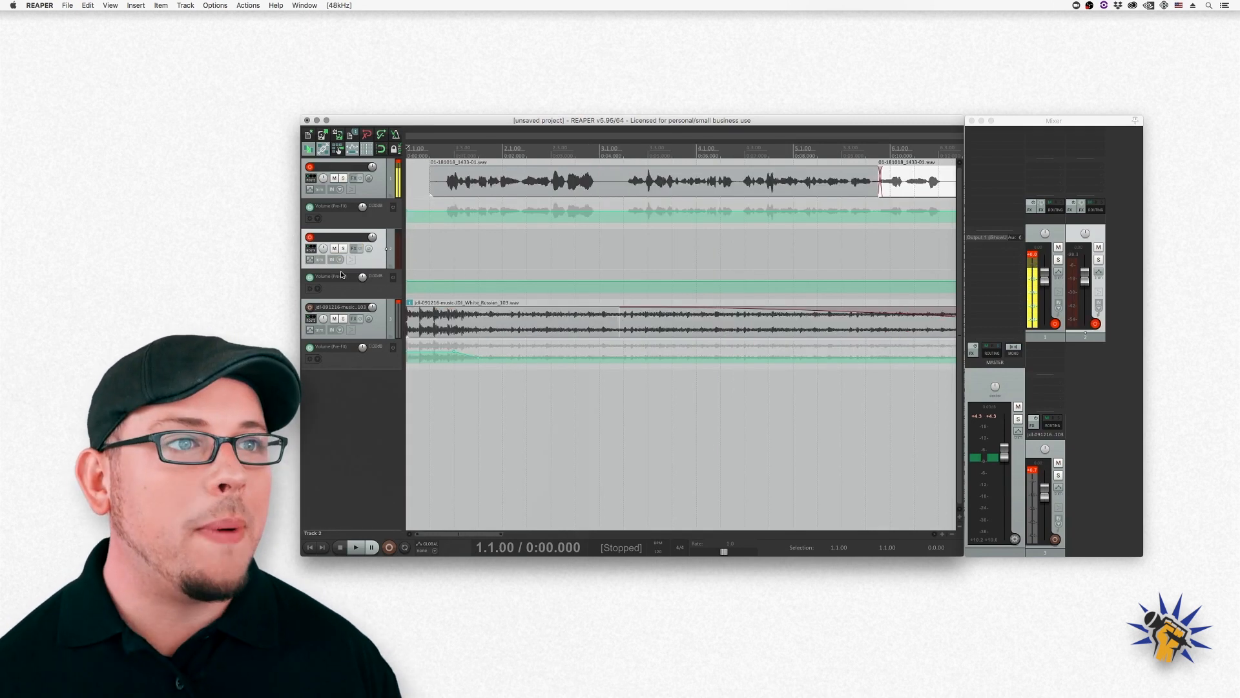
left_click(334, 319)
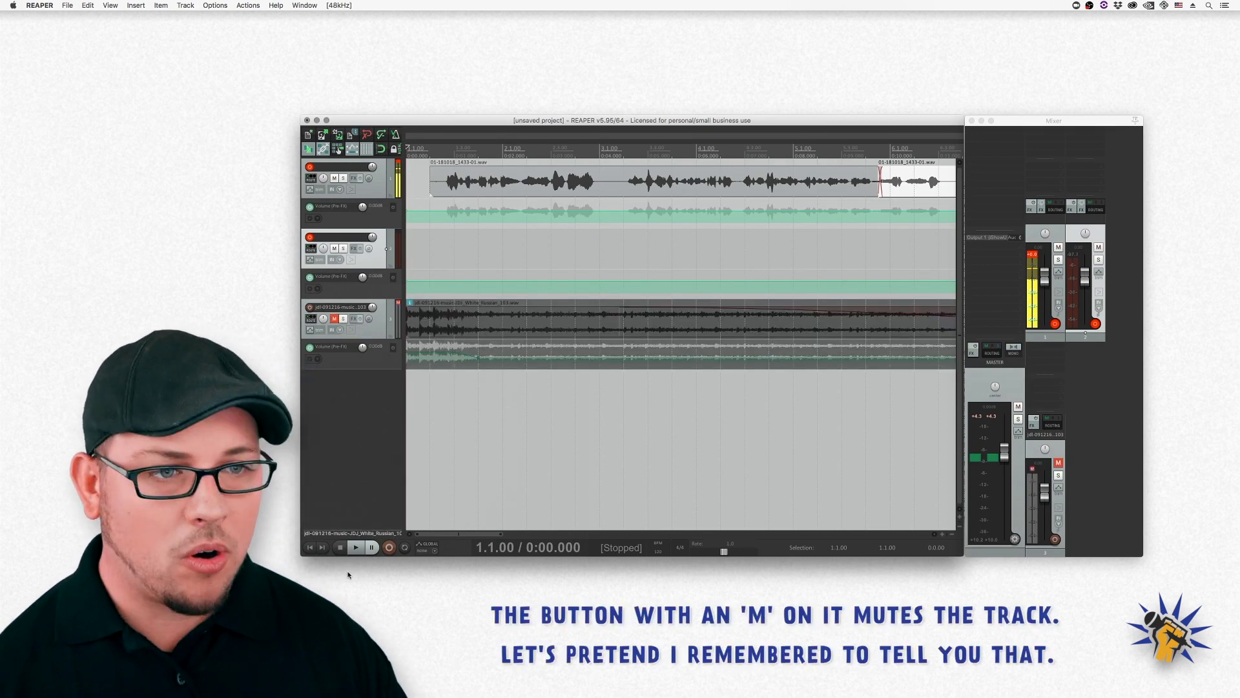
left_click(388, 548)
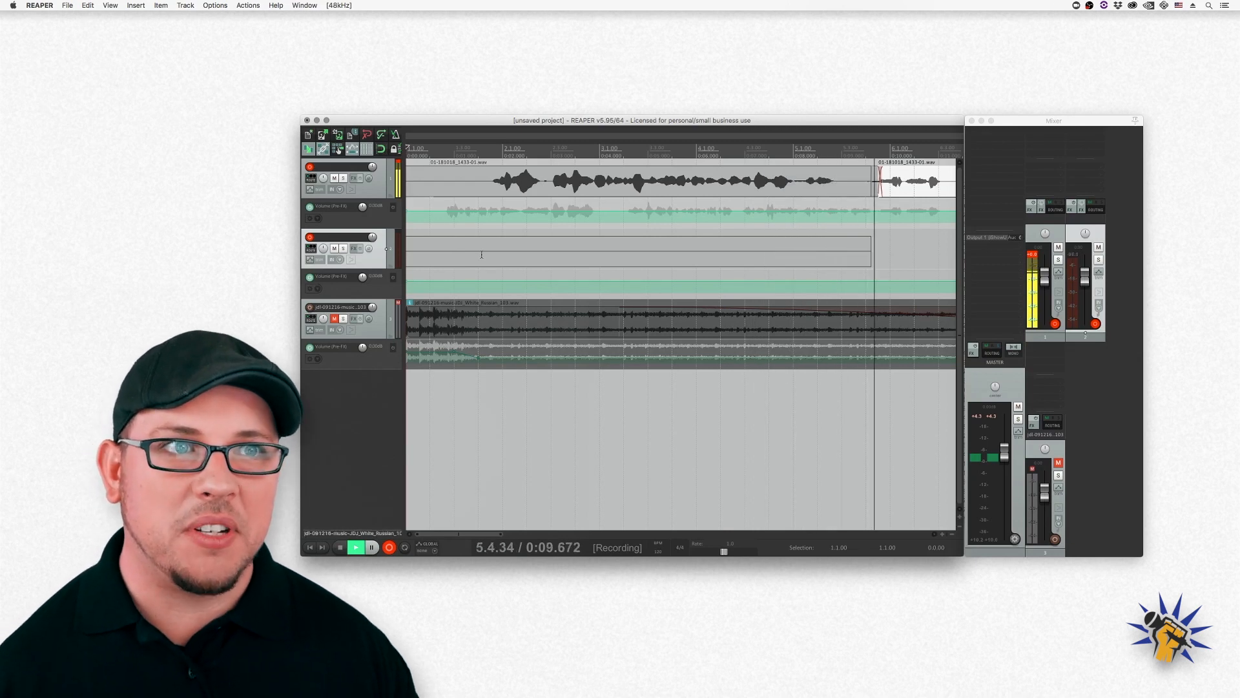
key("space")
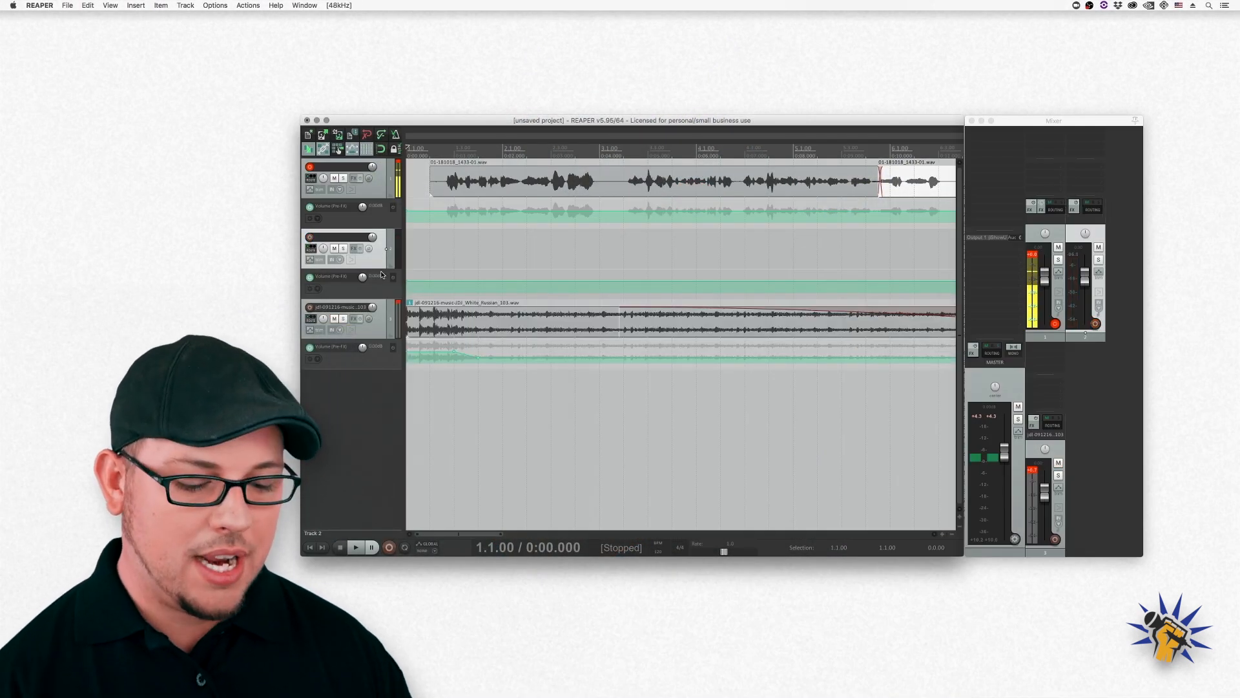
key("Delete")
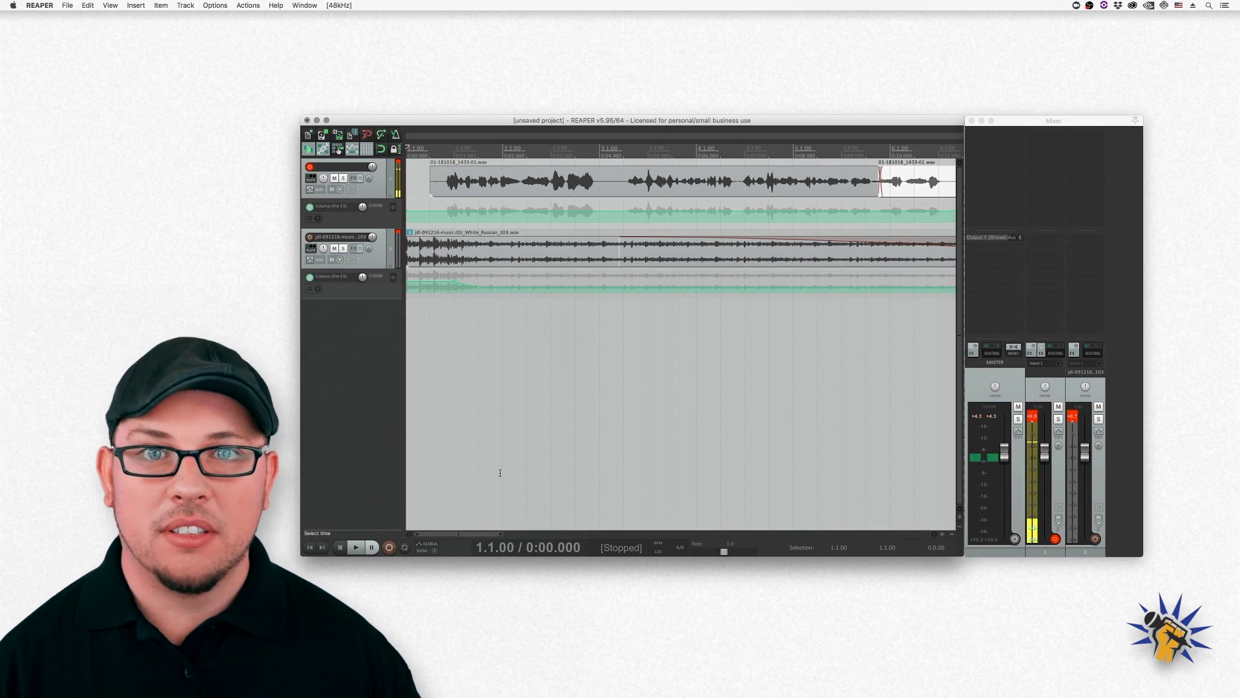
Step: Create a time selection covering the whole production, from the end of the music at about 9.3.50 back to 1.1.00
left_click_drag(481, 535, 508, 535)
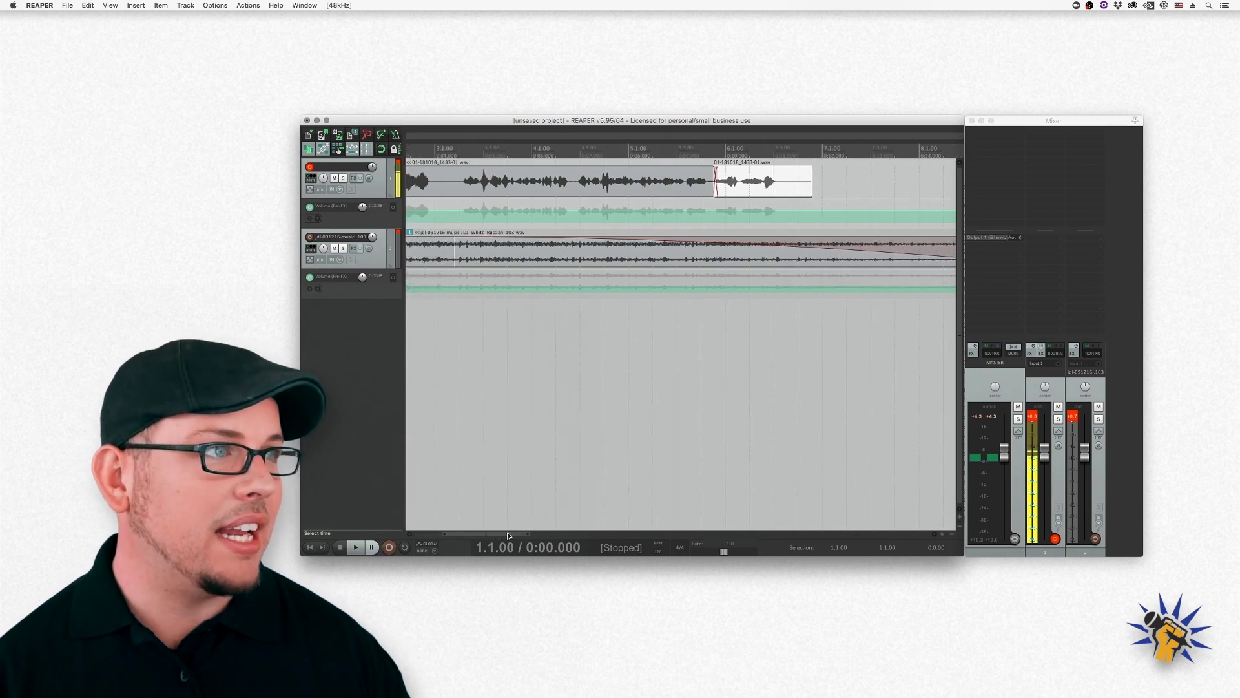
left_click_drag(508, 535, 481, 536)
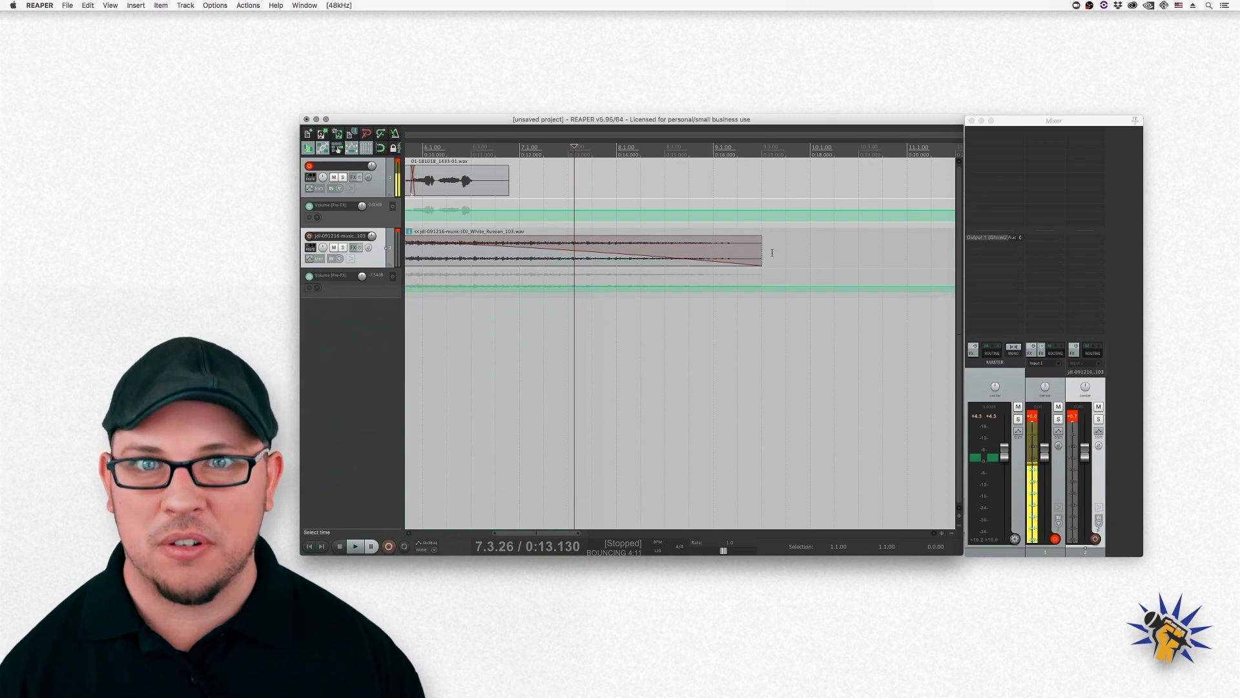
left_click_drag(773, 250, 258, 242)
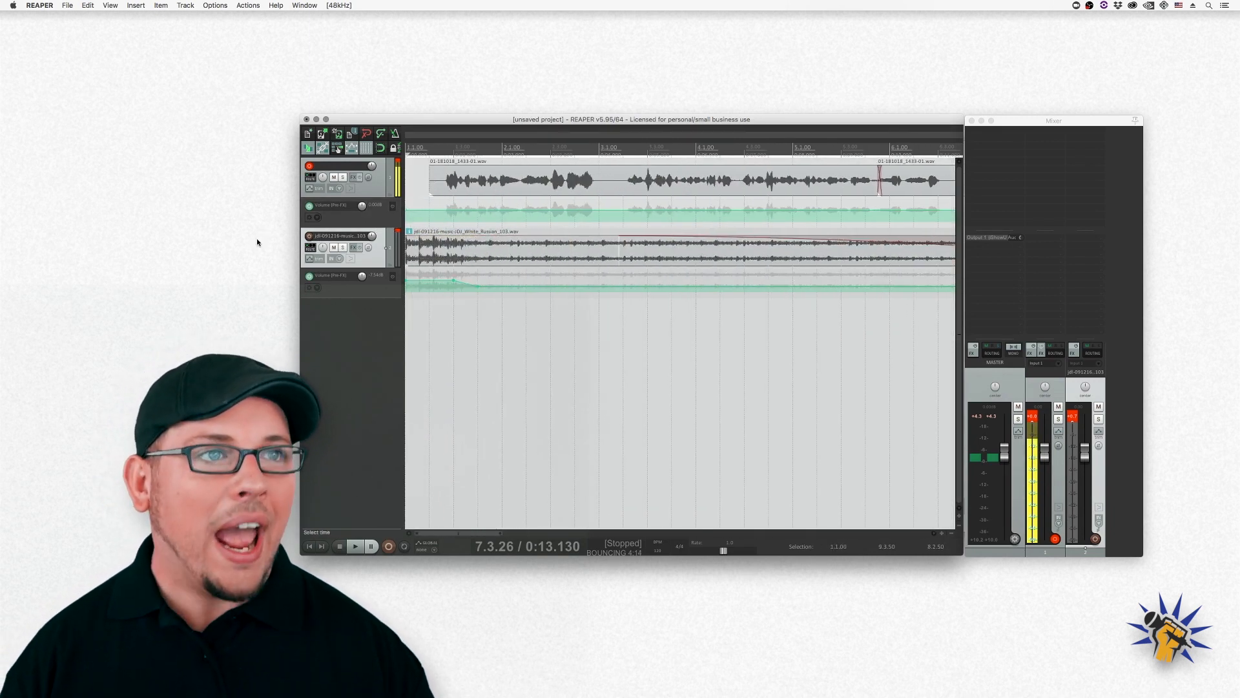
Step: Open the project render settings and set the bounds to the time selection, with the master mix as source
left_click(65, 6)
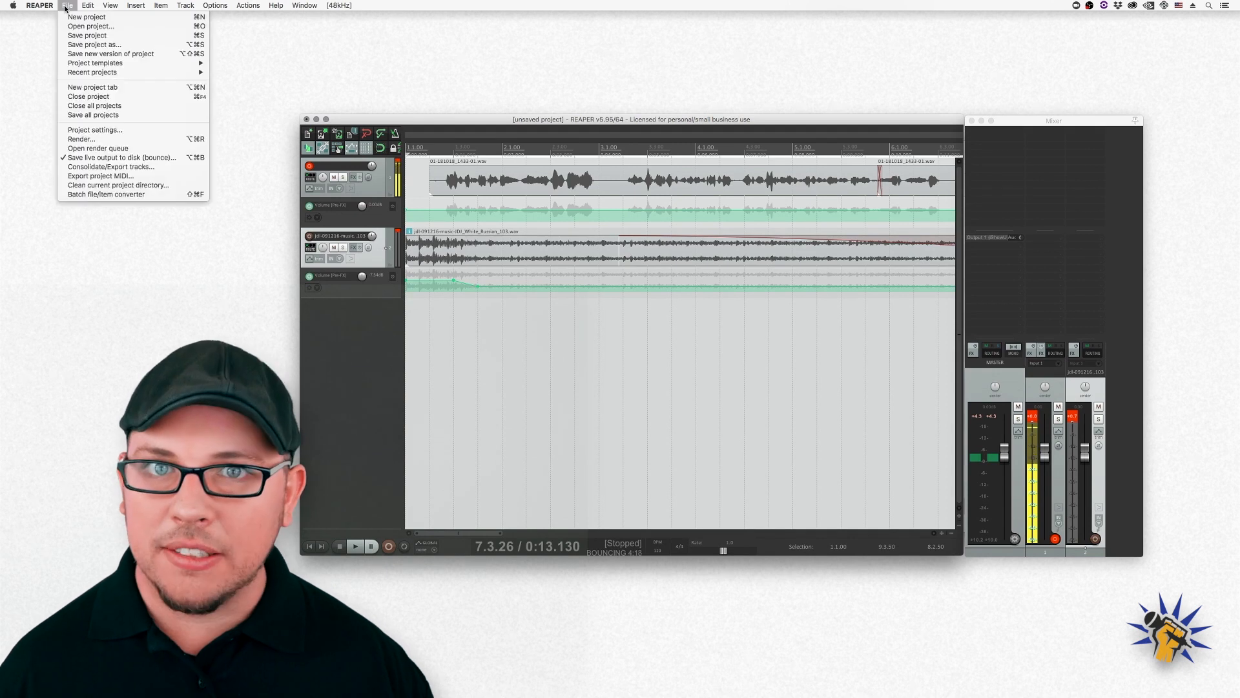
left_click(104, 141)
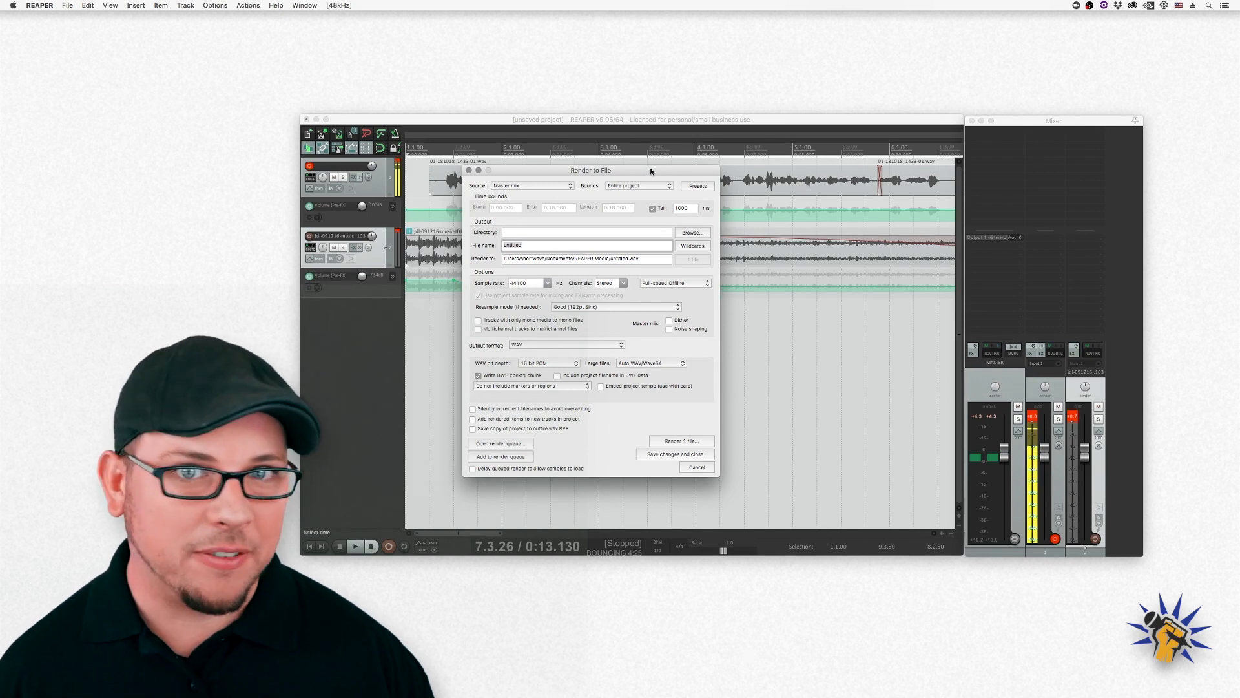
left_click(540, 186)
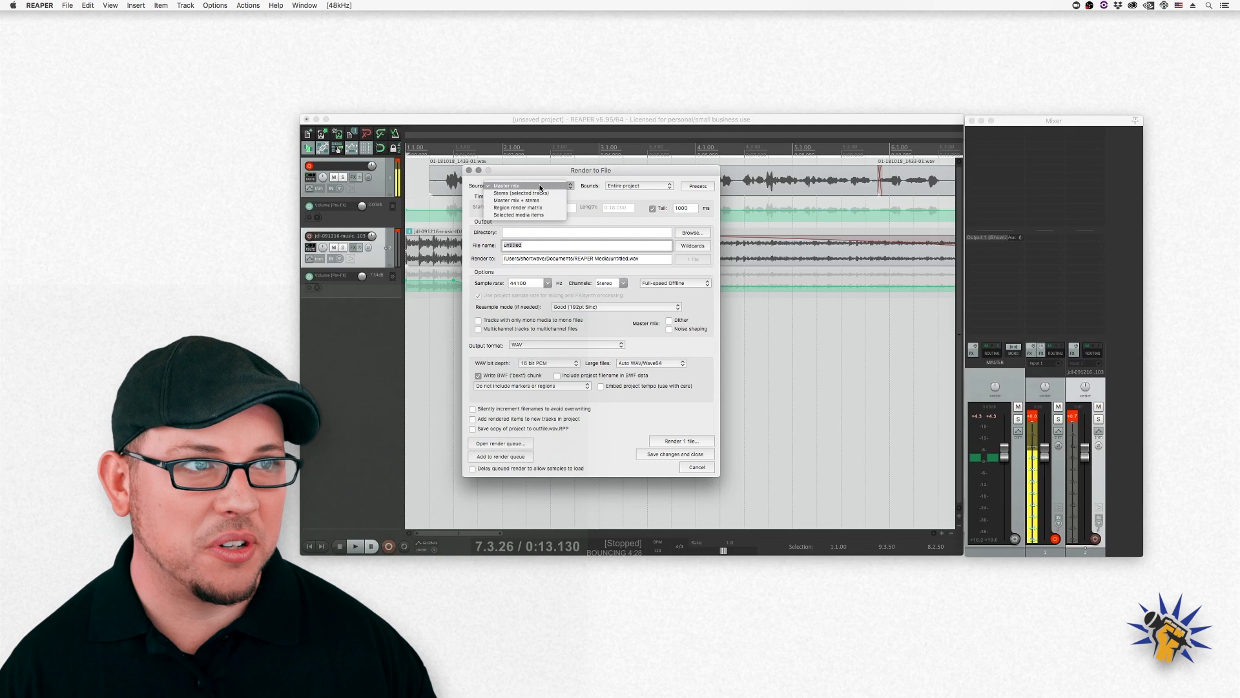
left_click(656, 173)
left_click(651, 186)
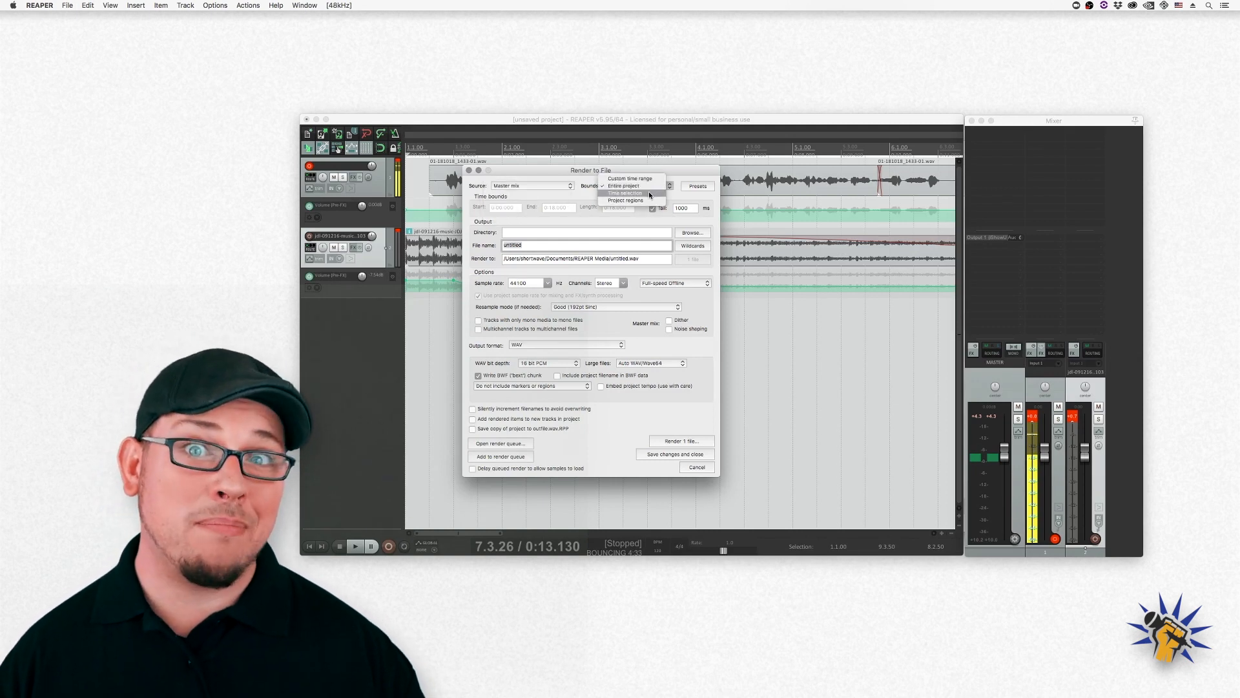
left_click(649, 193)
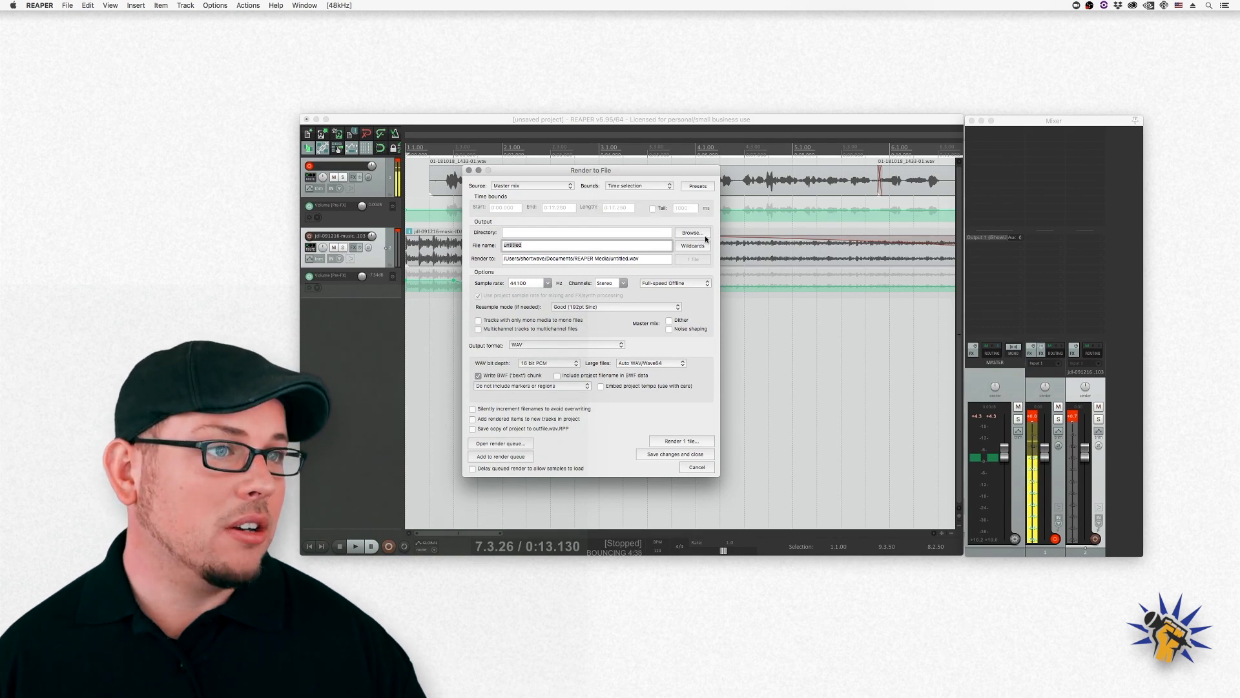
Step: Set the render's output directory to the Desktop folder
left_click(695, 234)
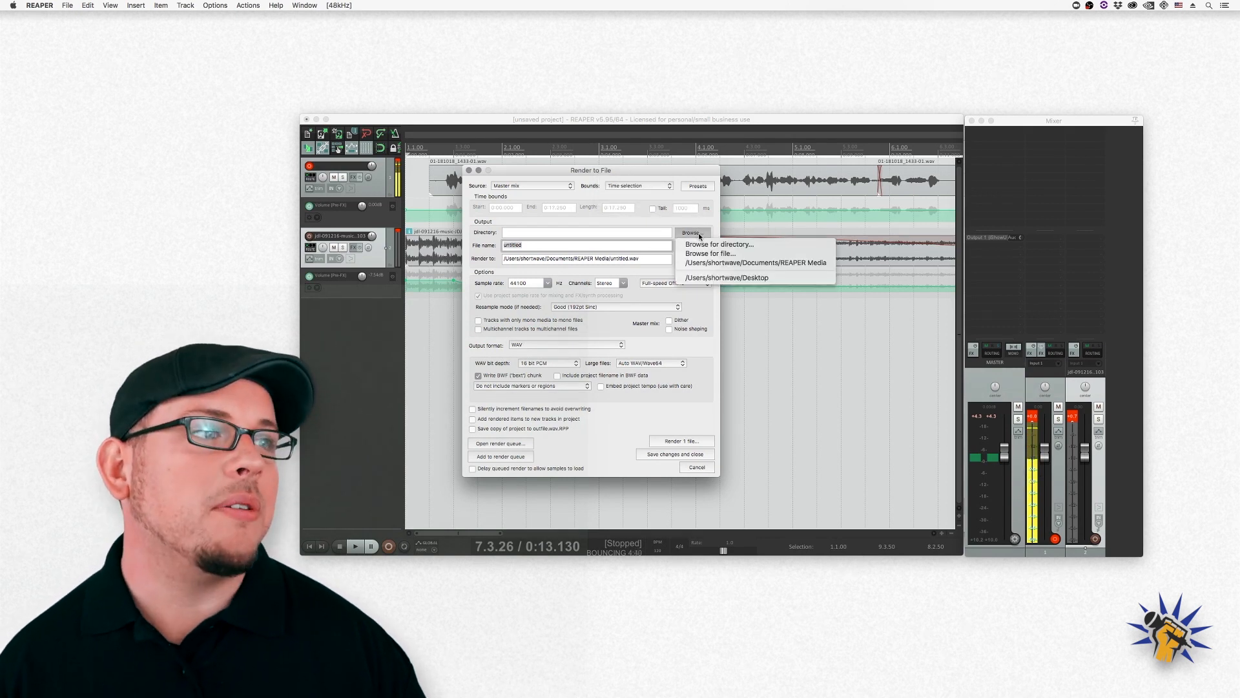
left_click(737, 244)
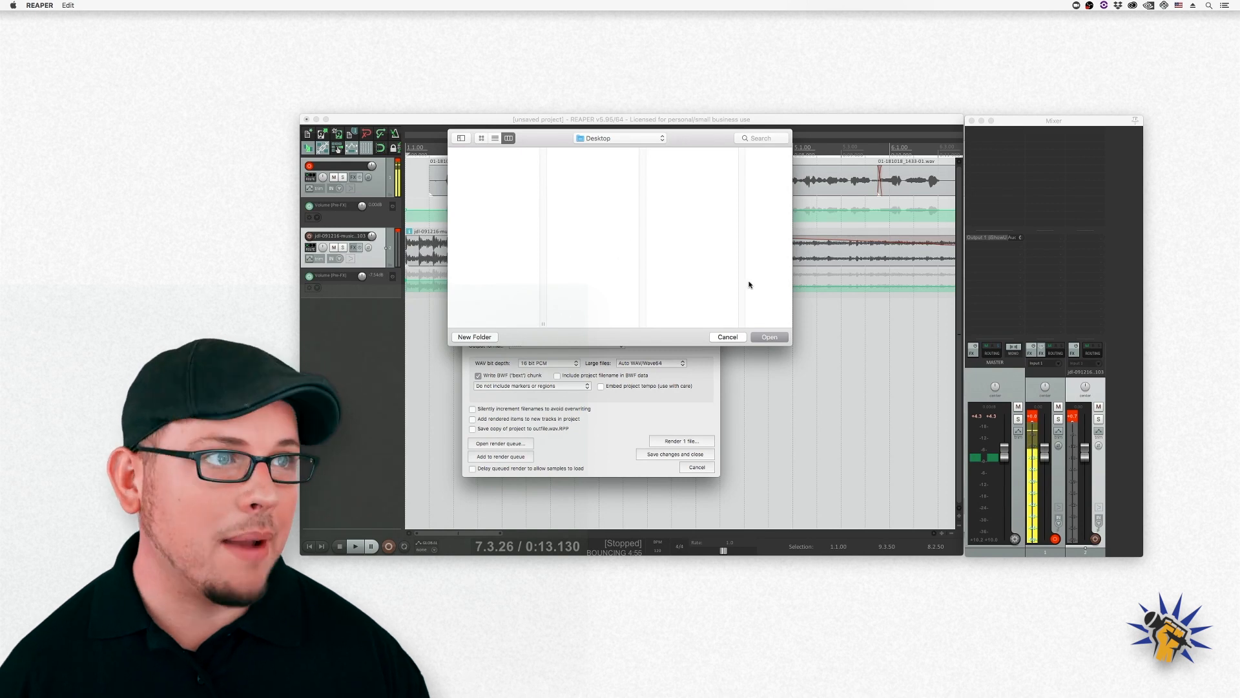
left_click(778, 341)
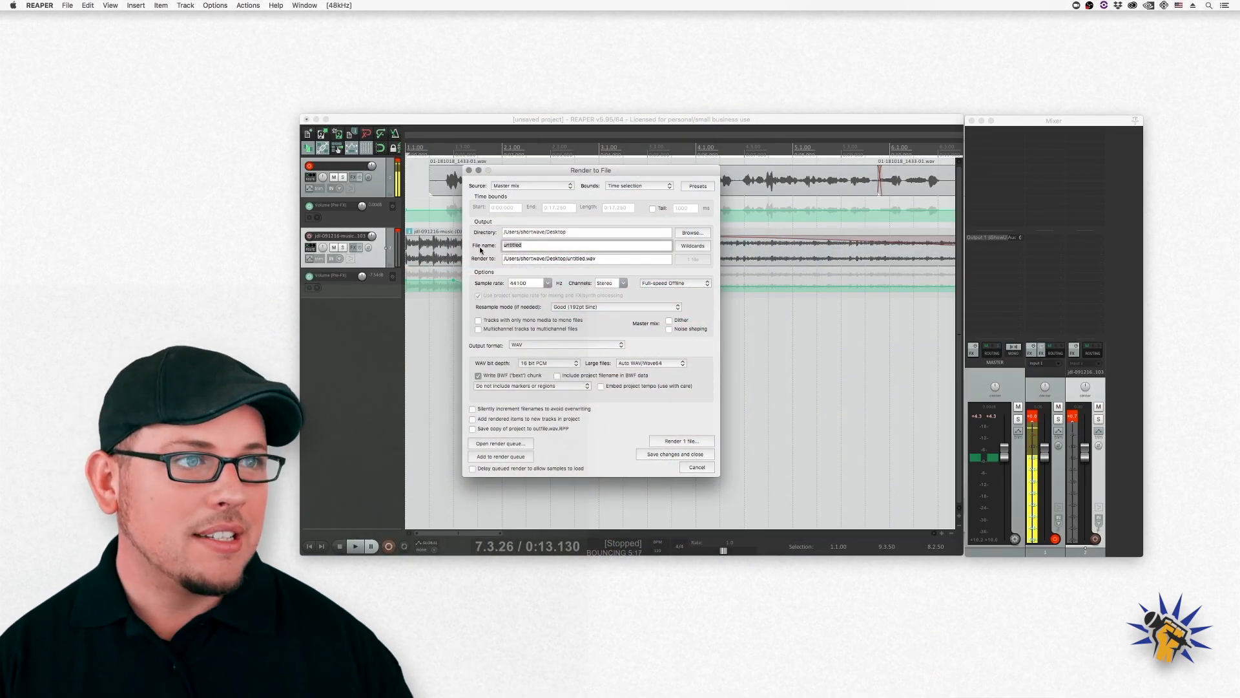
Step: Name the rendered file MFF_20181017_TomCruiseisaRobotProbably
type("M")
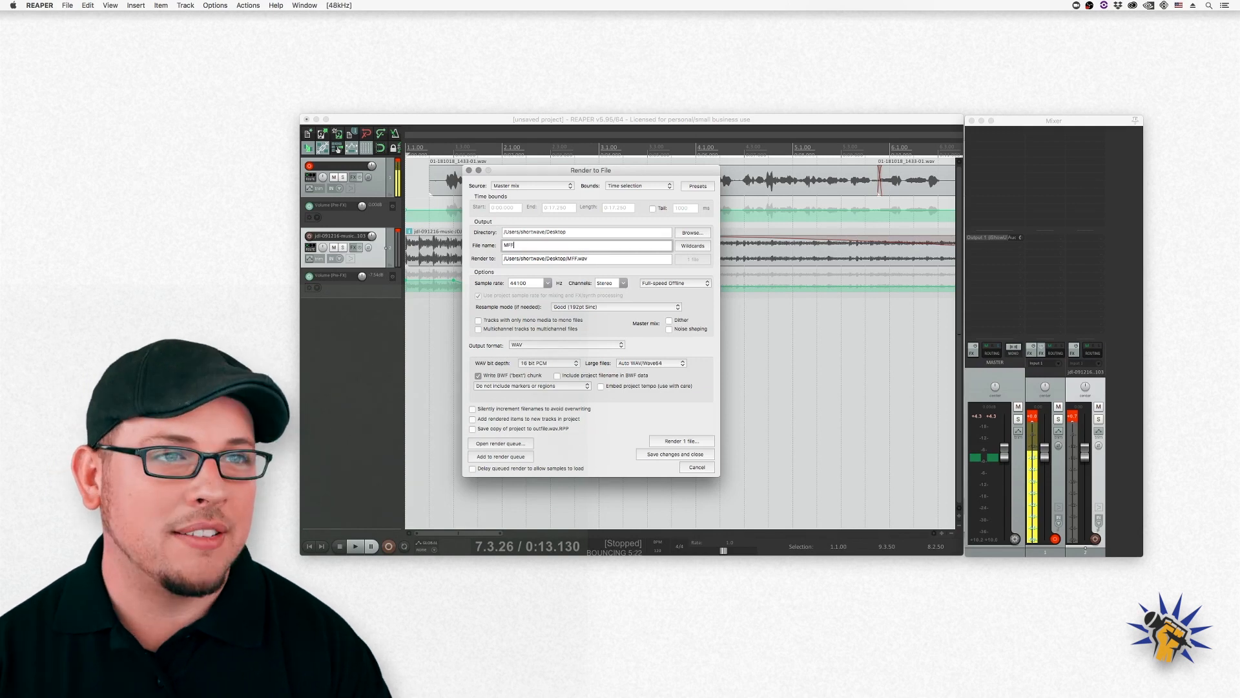
type("FF_")
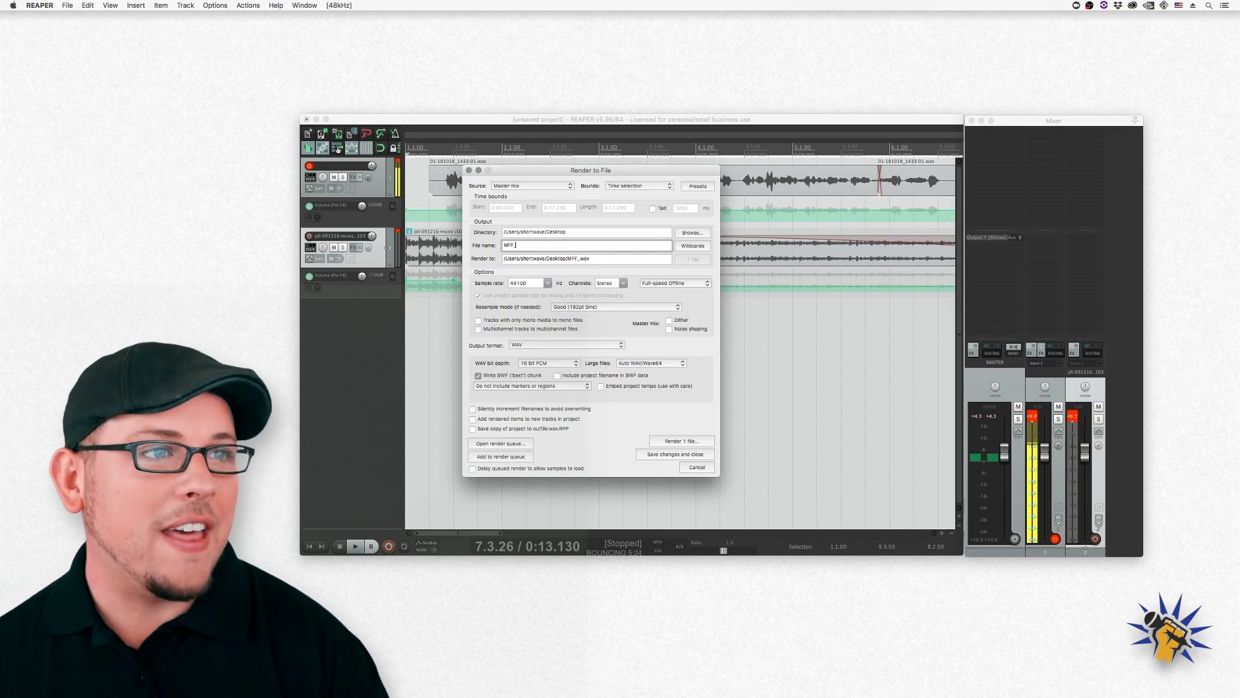
type("201810")
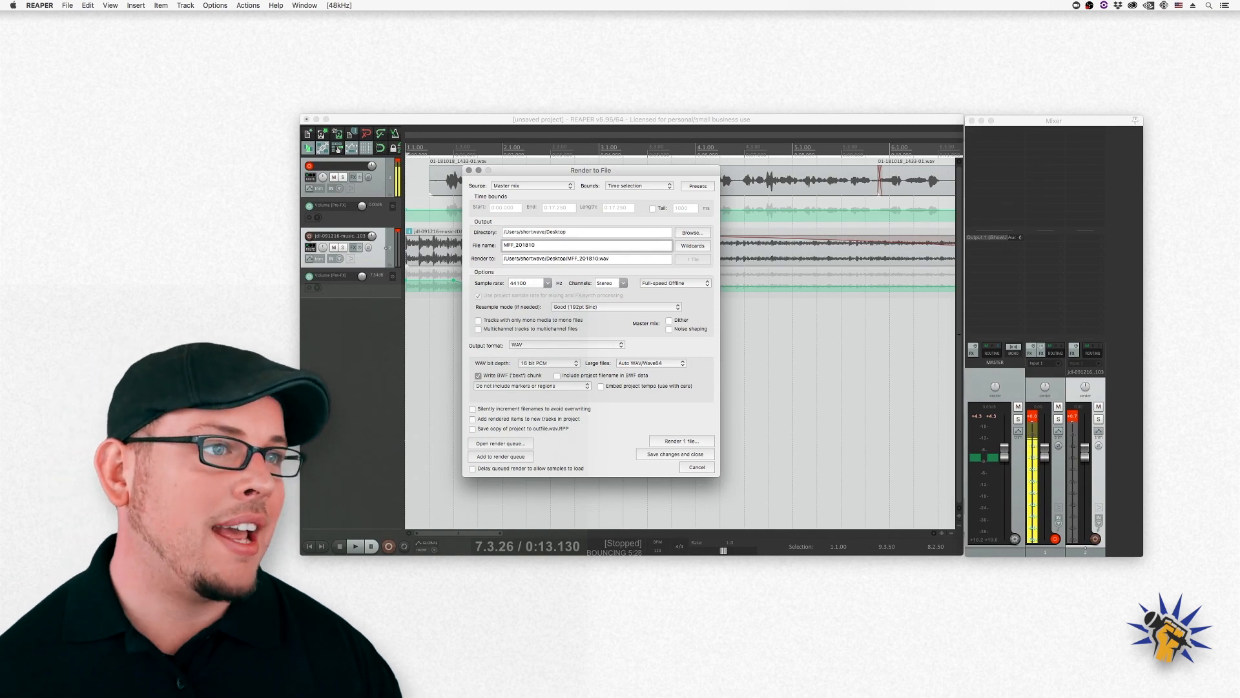
type("17")
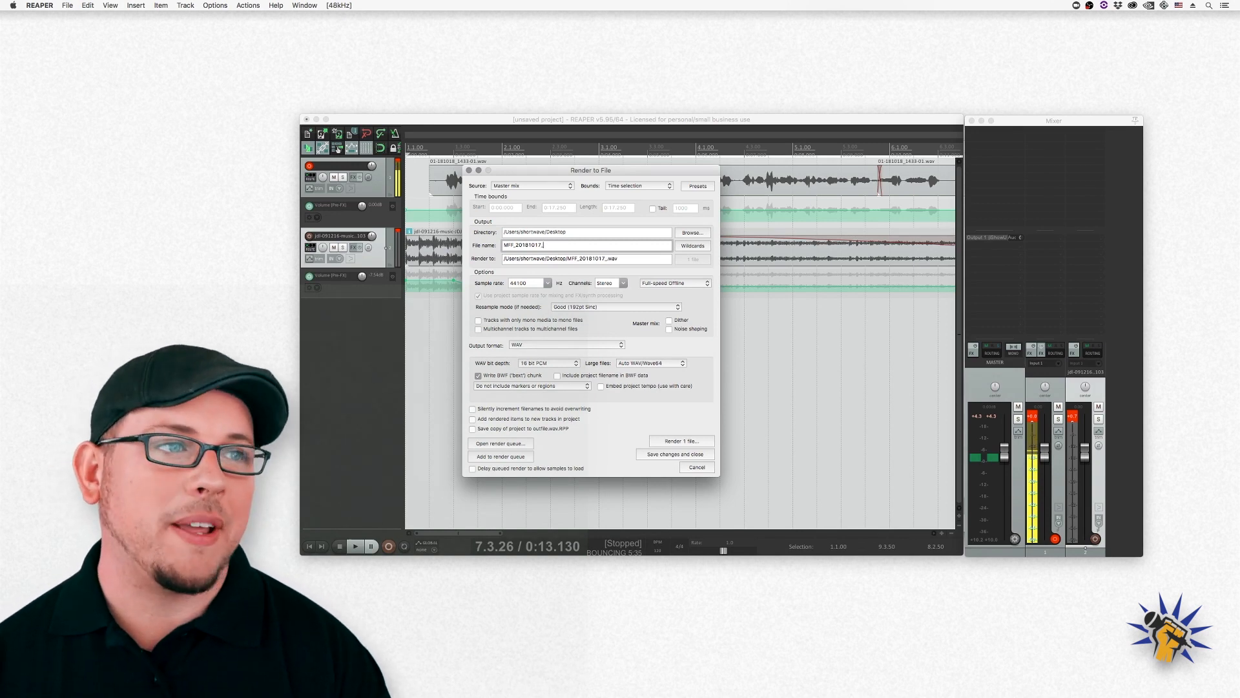
type("_TomCruiseisaRobotProbably")
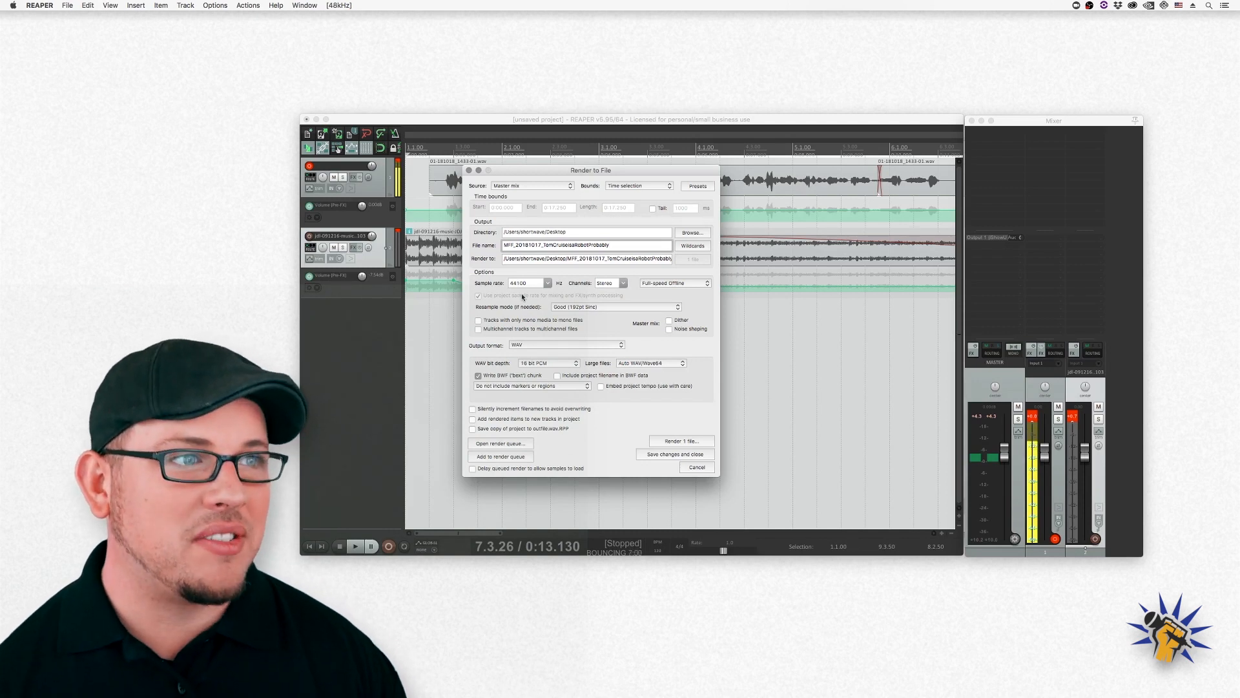
Step: Open the channel options for the render
left_click(610, 284)
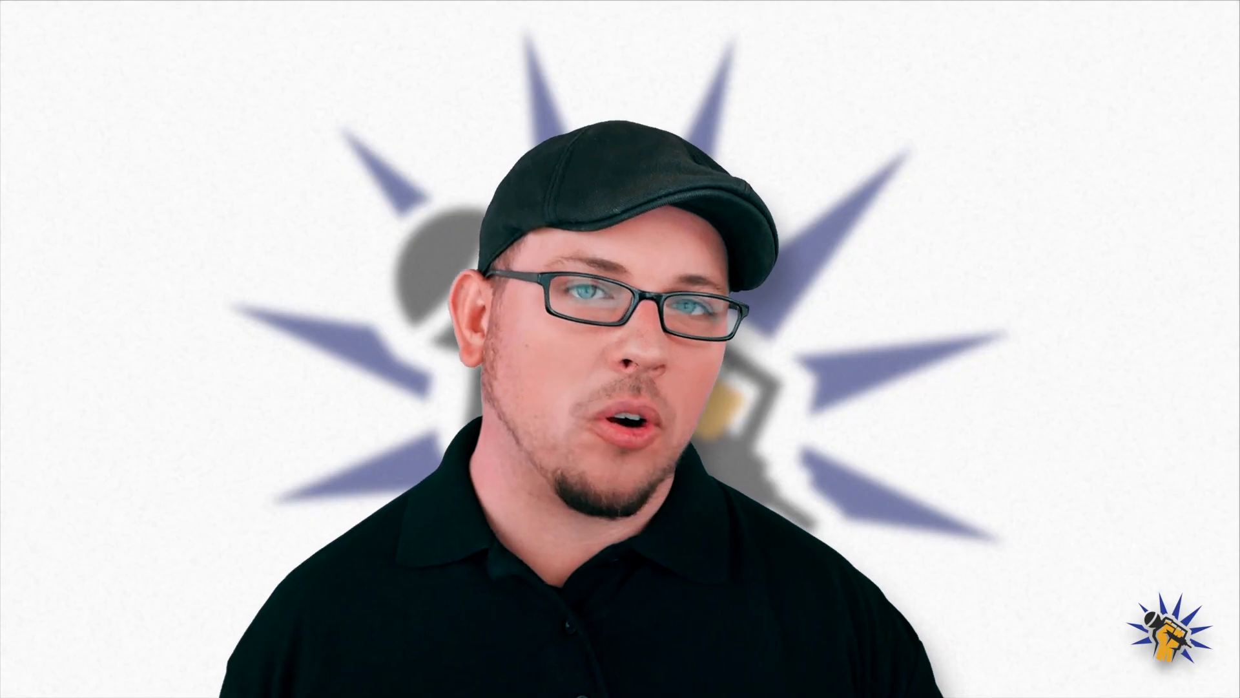